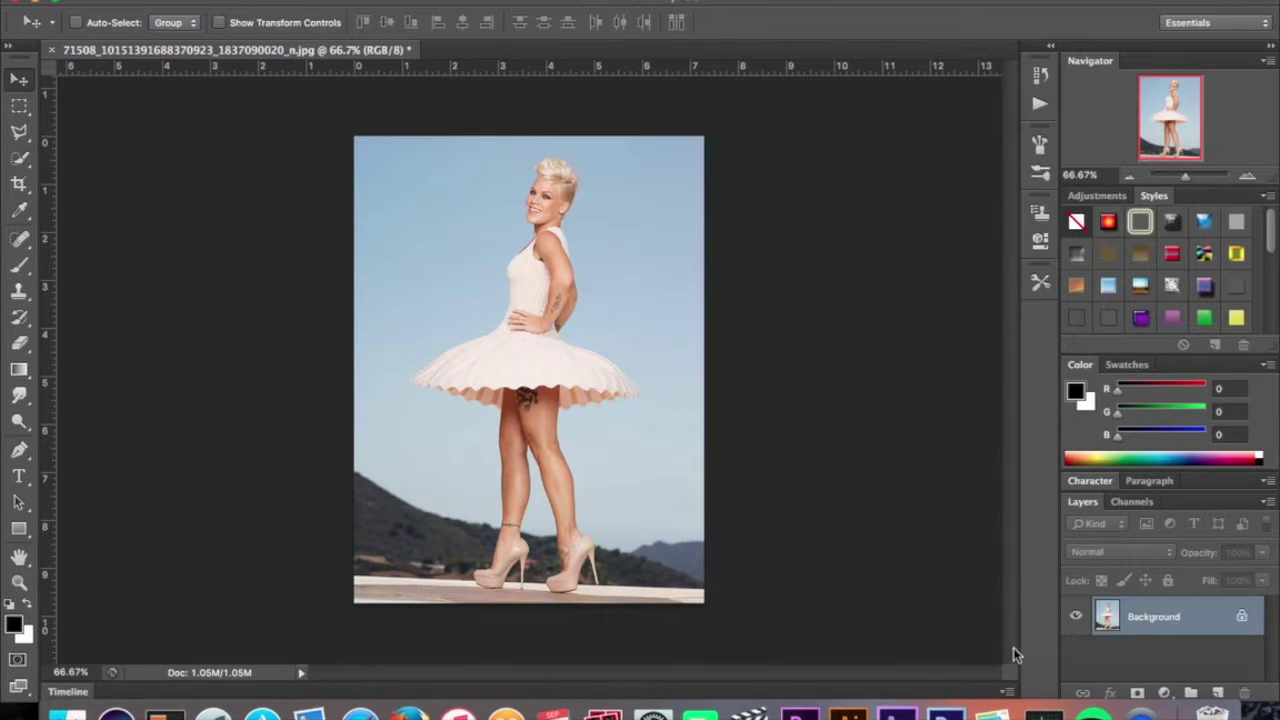
Step: Add a Color Lookup adjustment layer above the Background and apply the 2Strip.look 3D LUT
click(1164, 694)
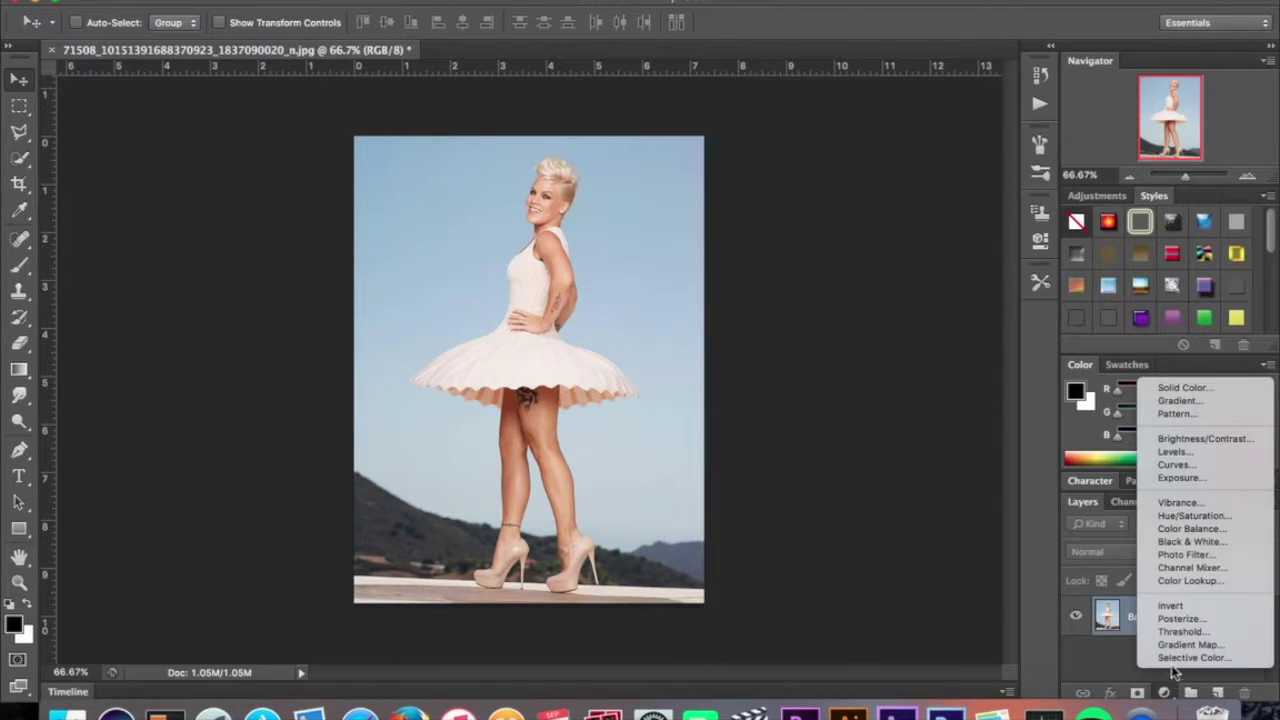
click(1185, 583)
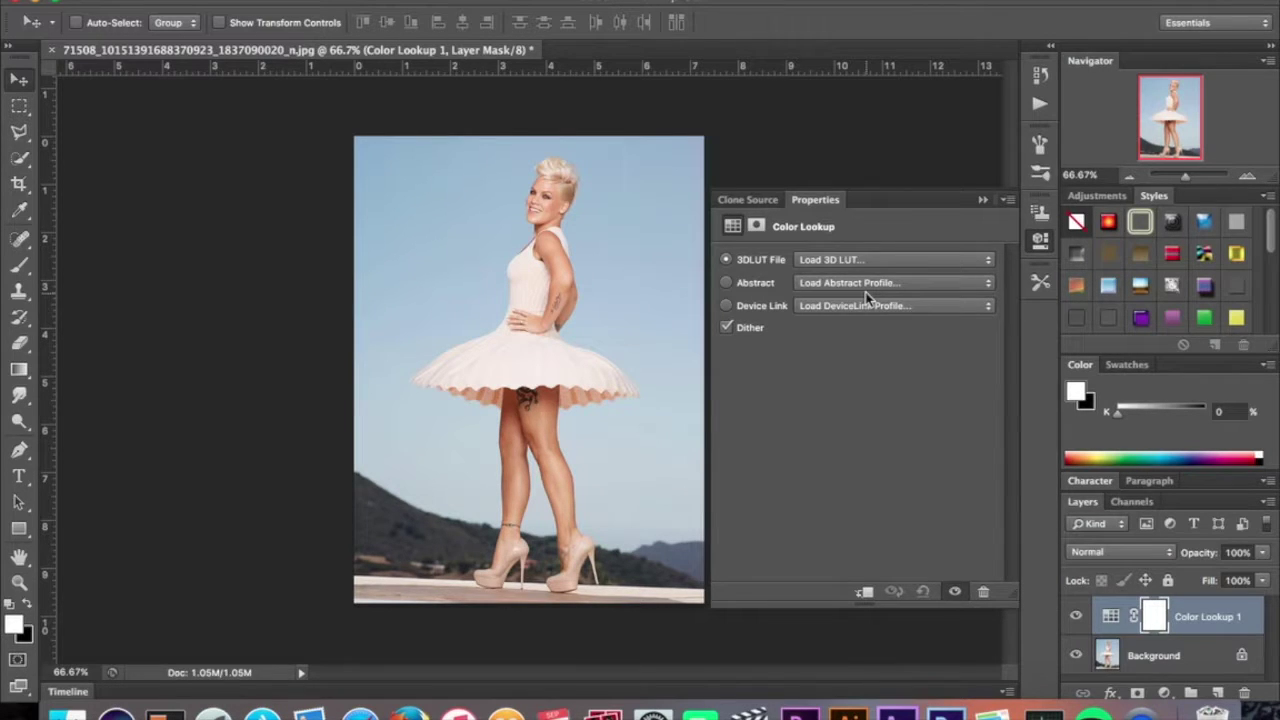
click(868, 263)
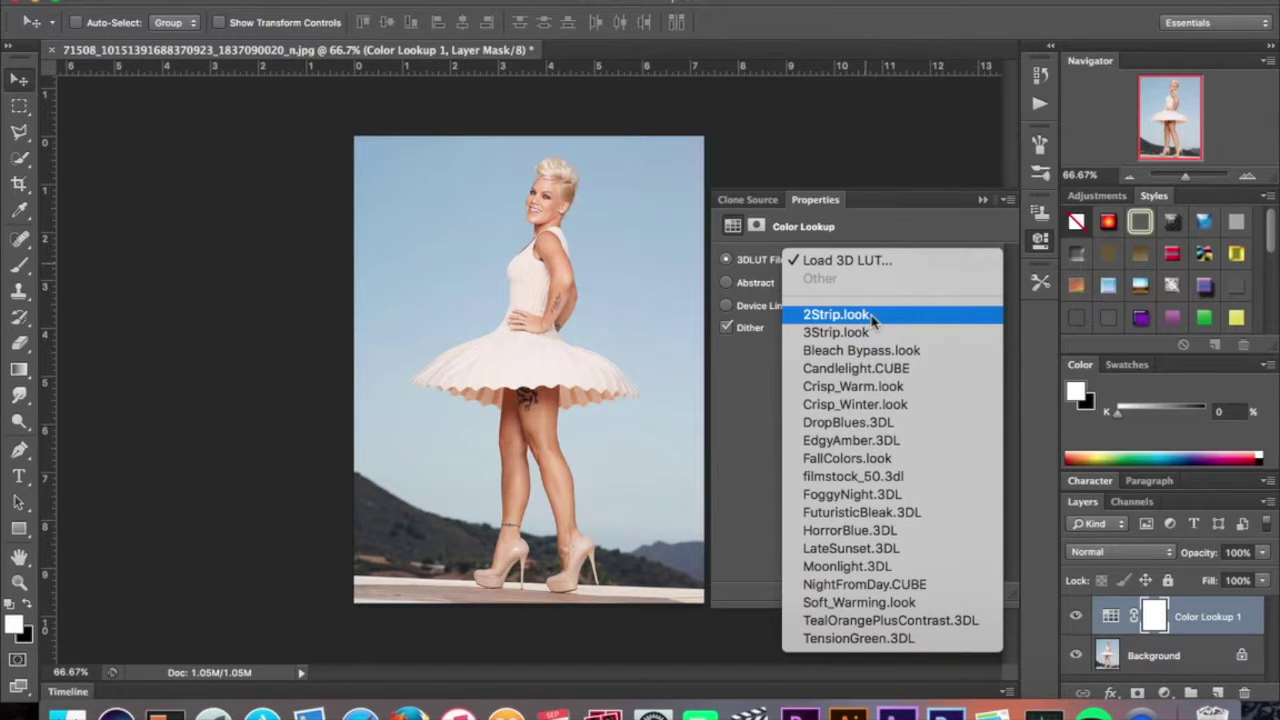
click(871, 316)
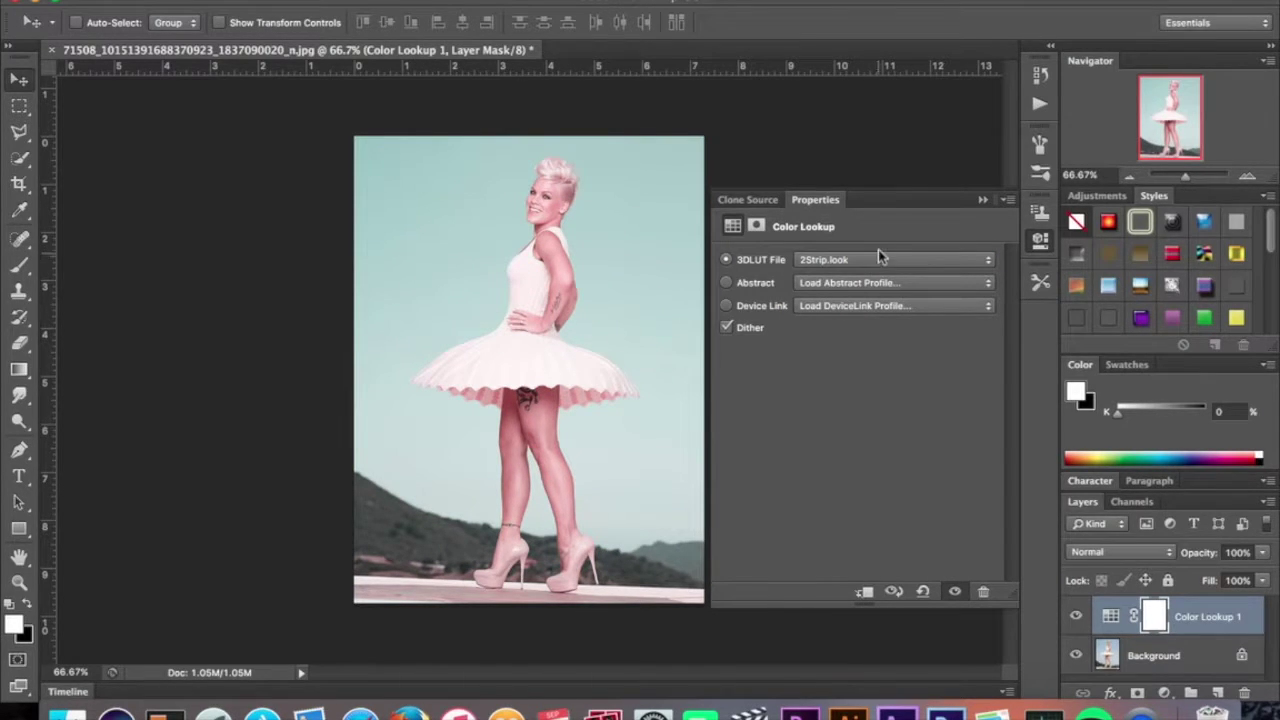
Step: Try the 3Strip.look, Bleach Bypass.look and Candlelight.CUBE 3D LUTs in turn on the Color Lookup layer
click(885, 261)
click(887, 277)
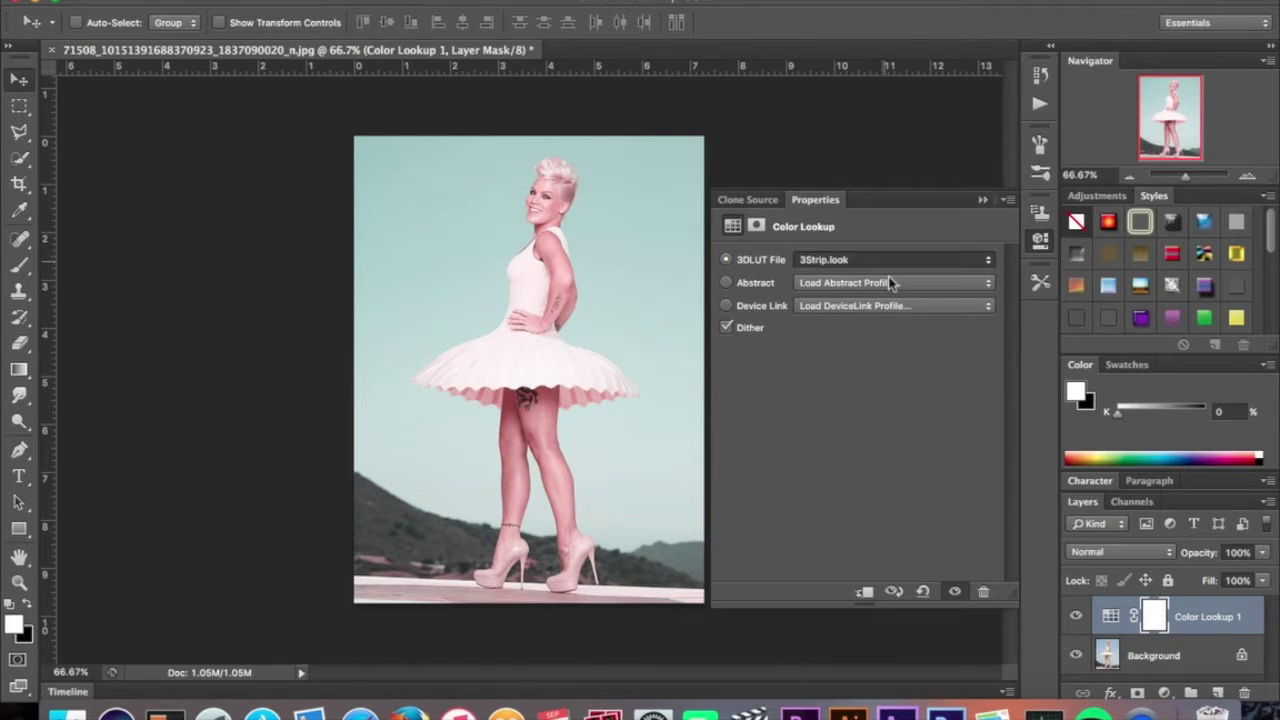
click(880, 258)
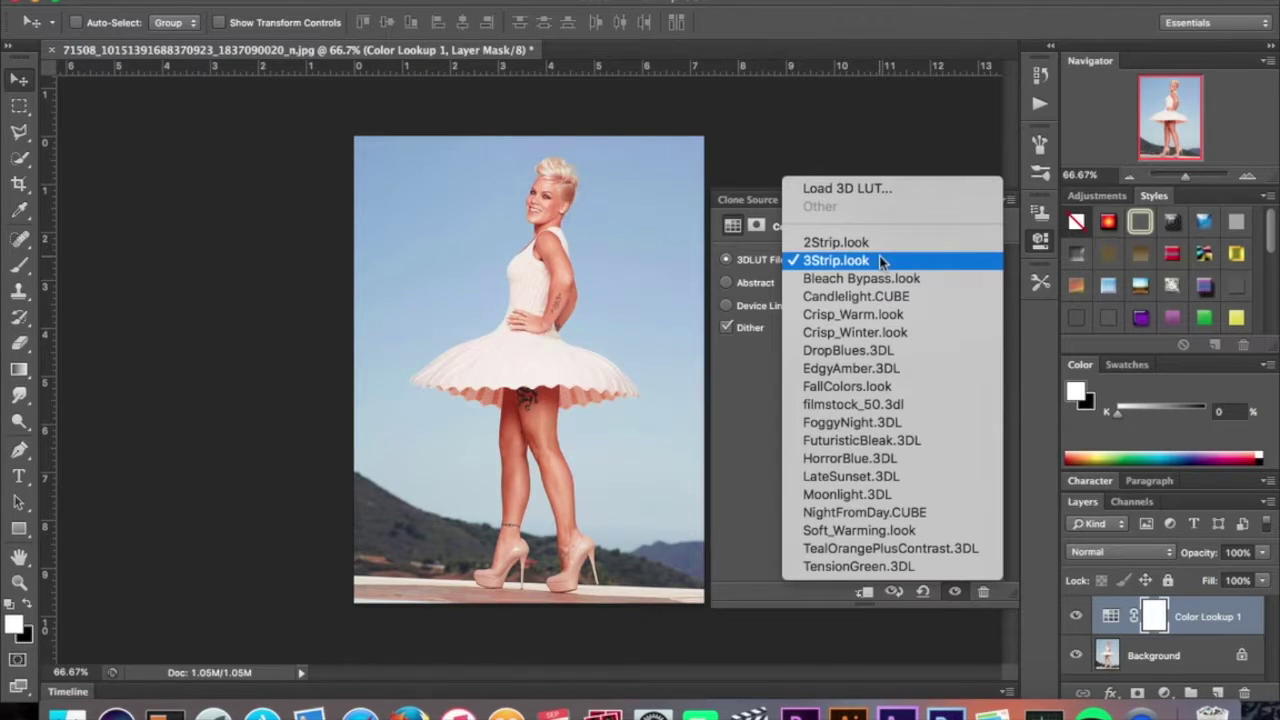
click(889, 280)
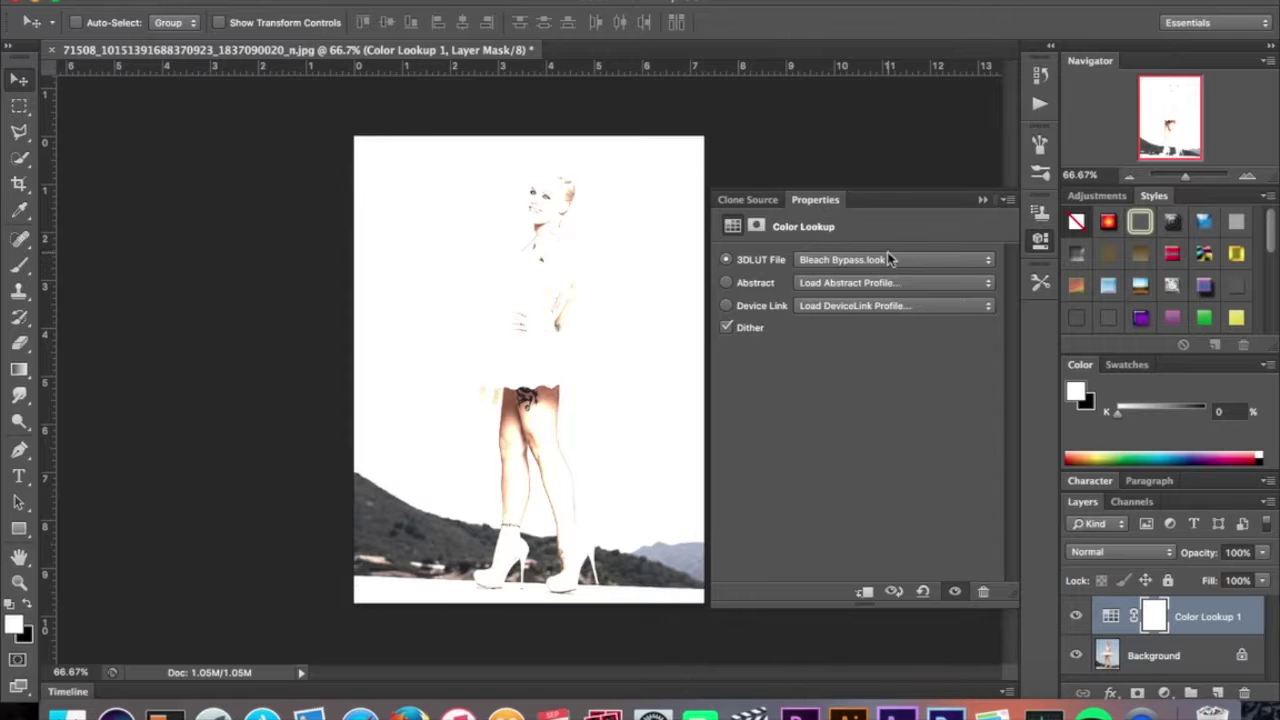
click(891, 263)
click(893, 278)
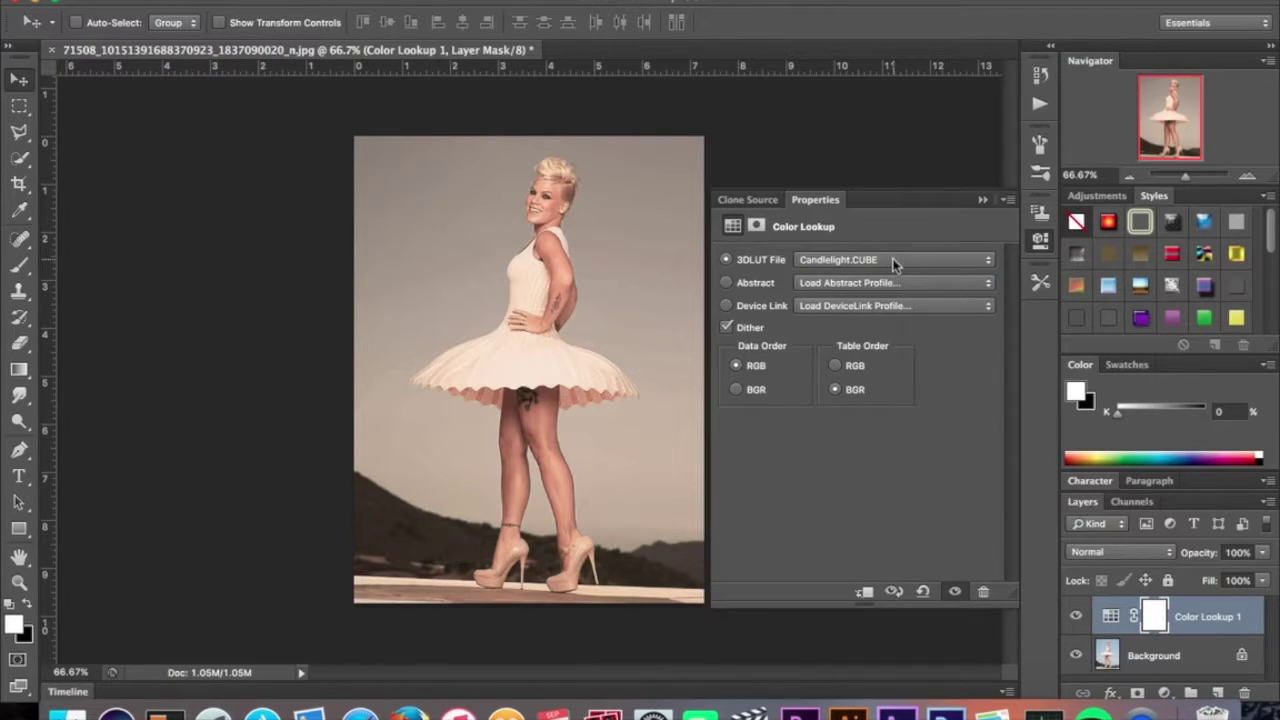
Step: Preview the photo with the Crisp_Warm.look, Crisp_Winter.look and DropBlues.3DL 3D LUTs one after another
click(894, 261)
click(898, 280)
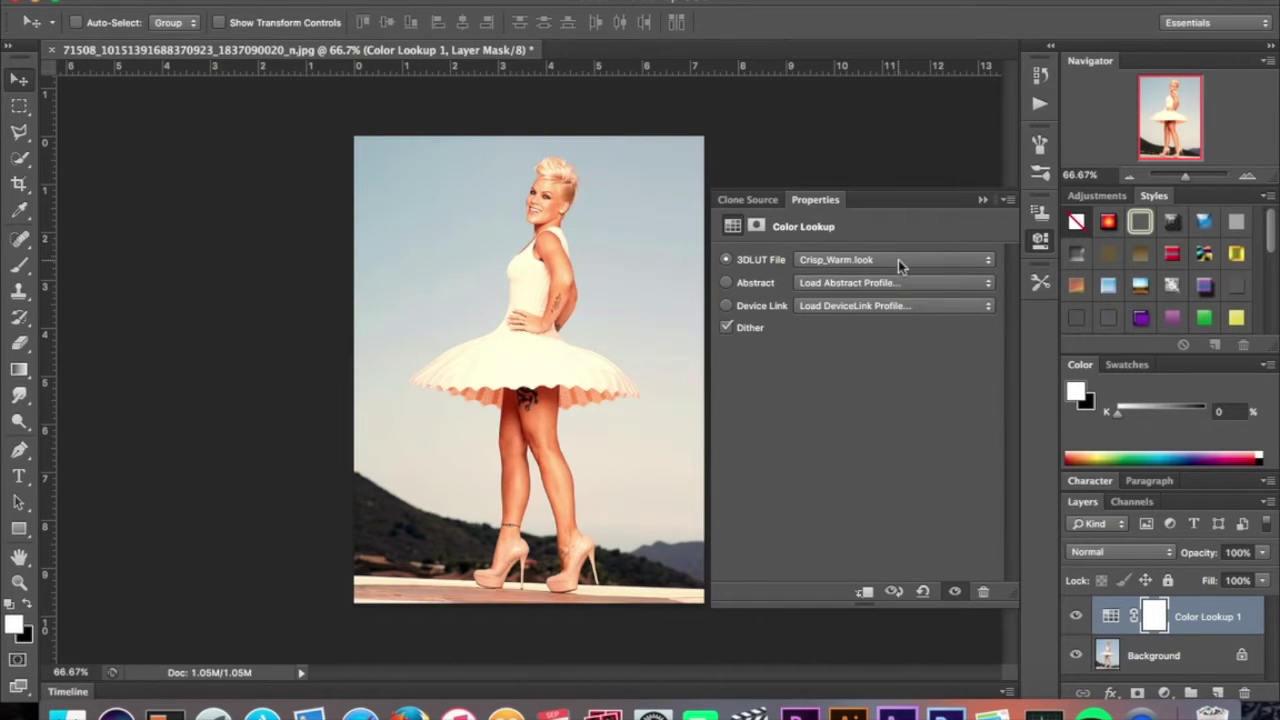
click(898, 260)
click(900, 274)
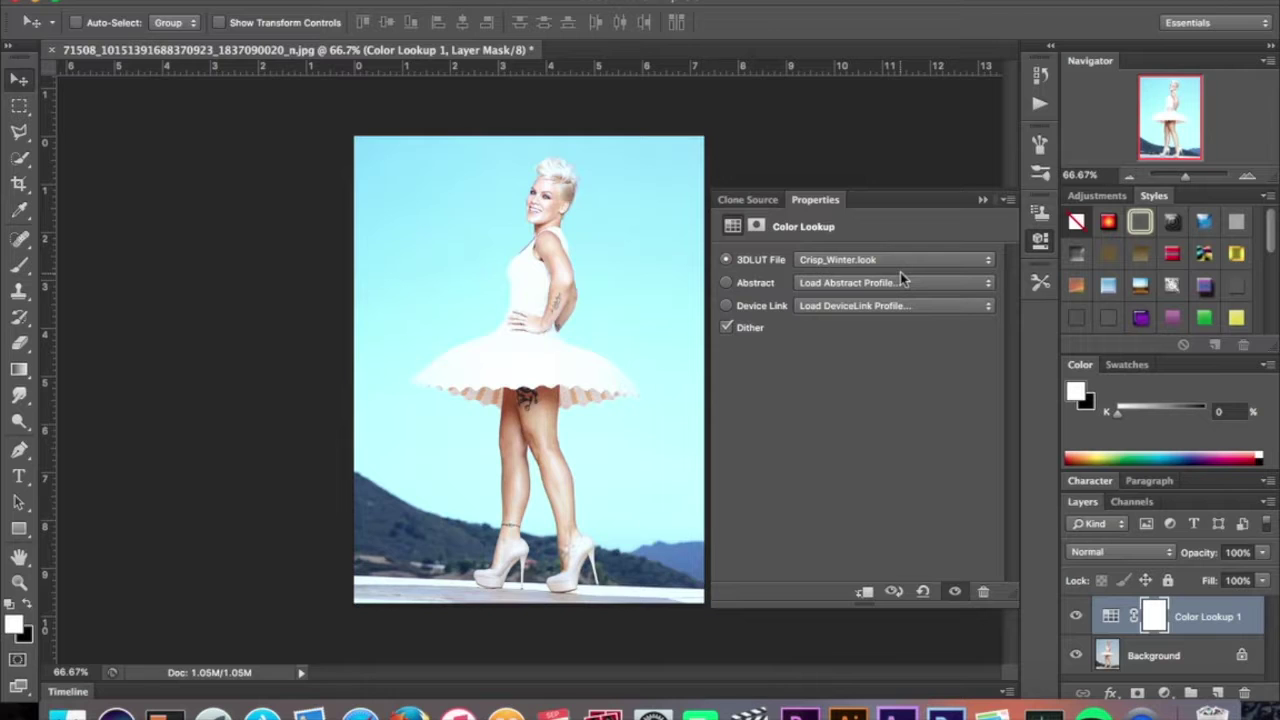
click(900, 261)
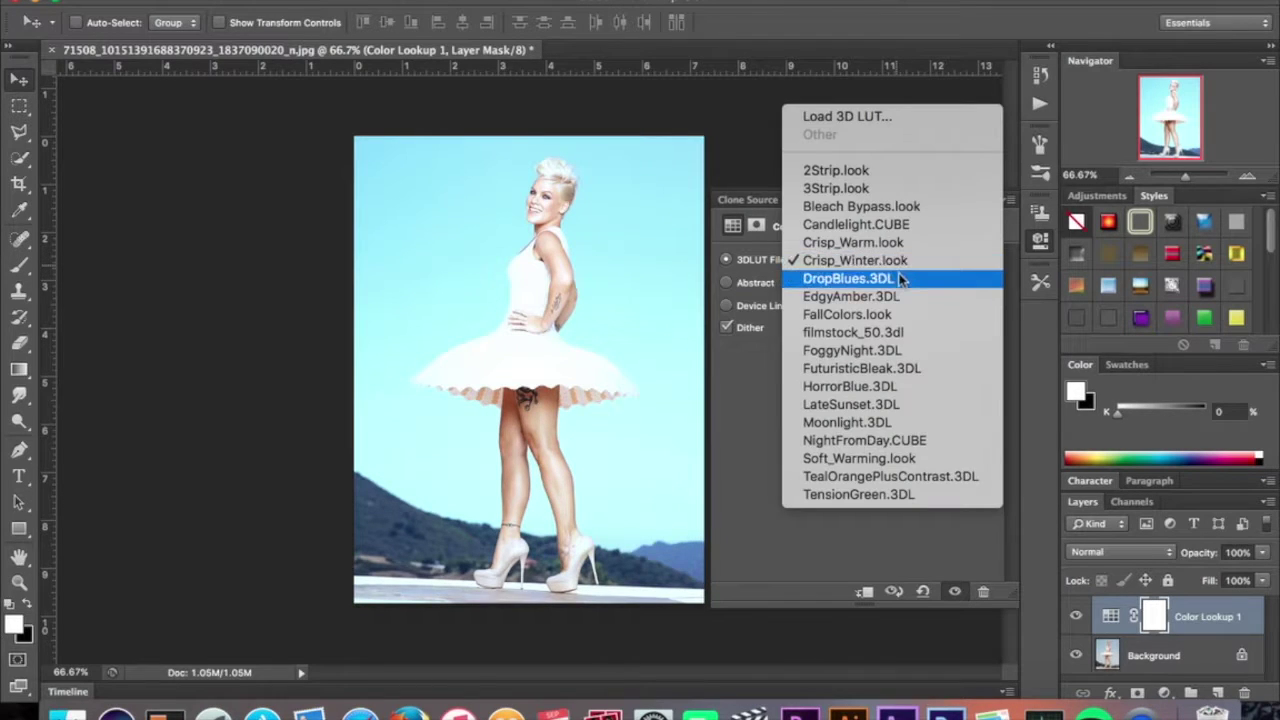
click(900, 274)
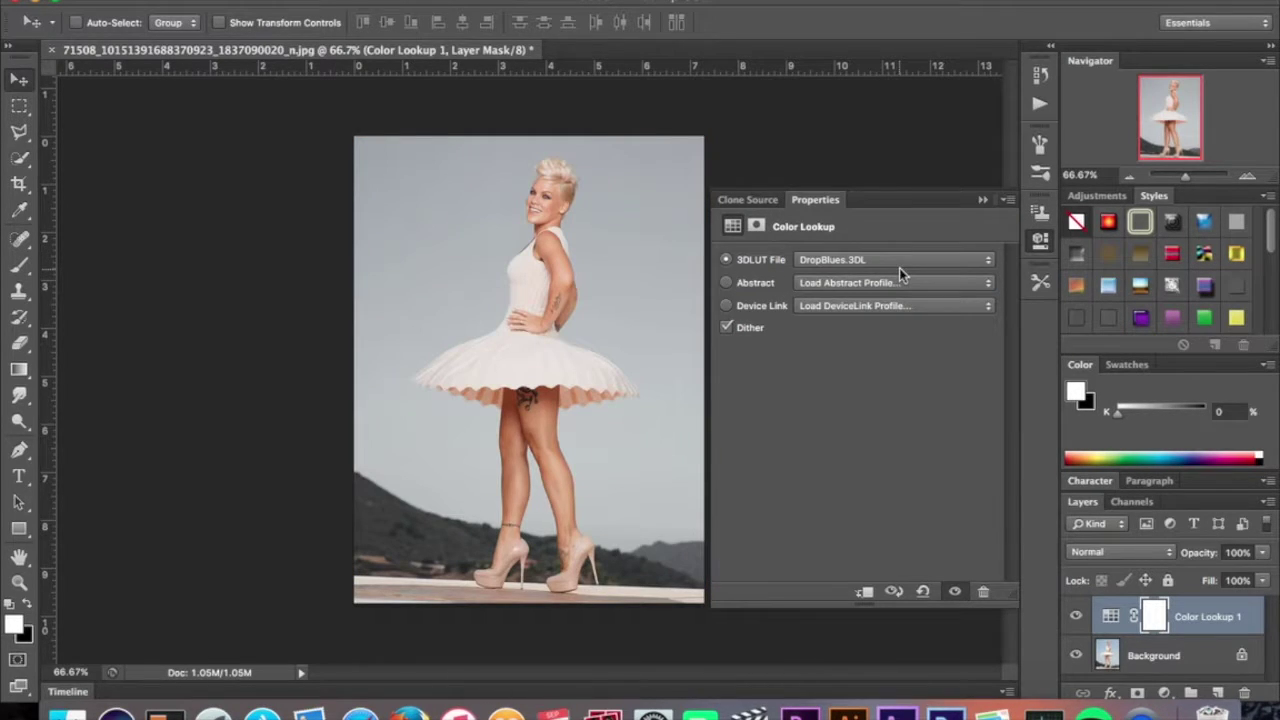
Step: Try the filmstock_50.3dl, HorrorBlue.3DL and Moonlight.3DL 3D LUTs in turn on the photo
click(896, 258)
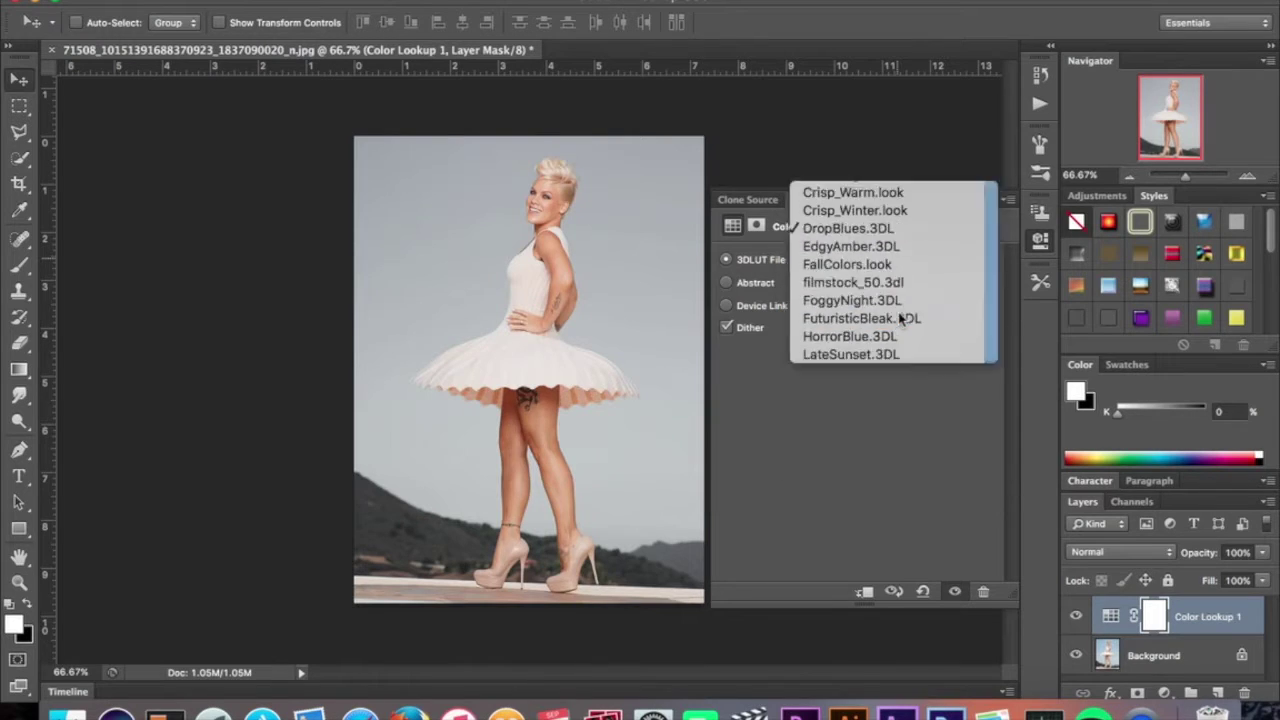
click(902, 259)
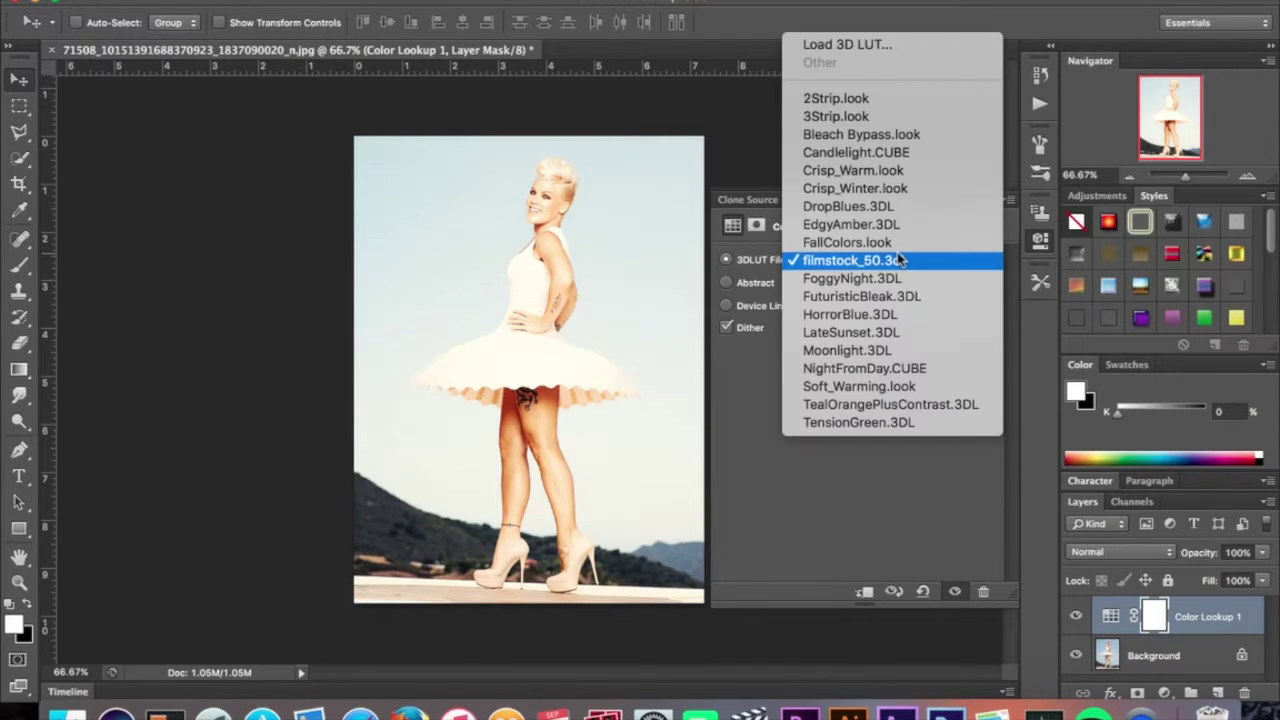
click(905, 314)
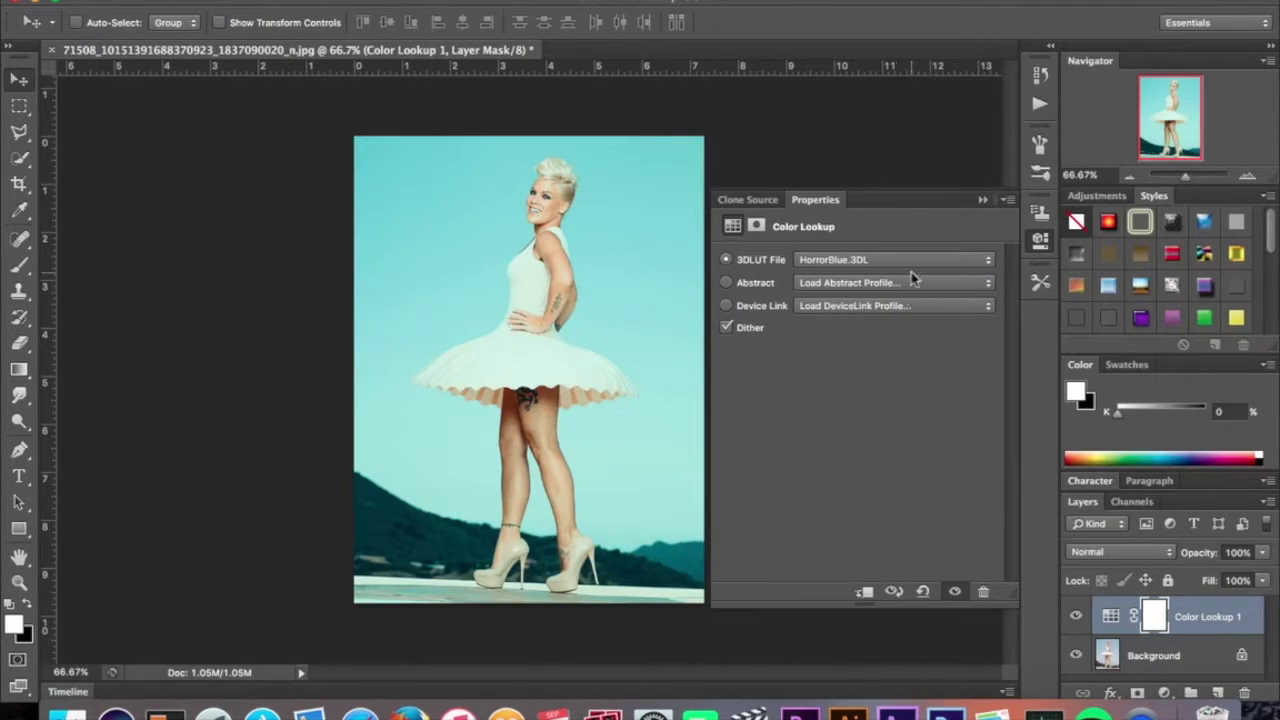
click(912, 260)
click(912, 298)
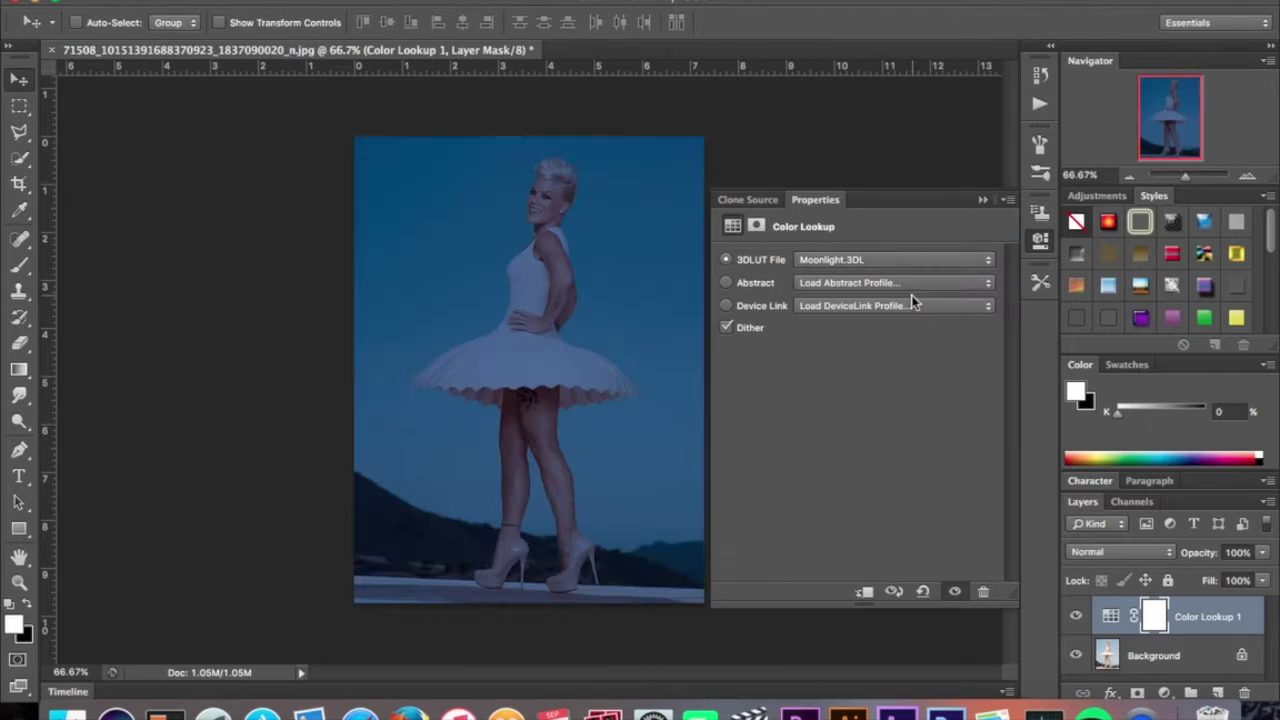
Step: Preview the LateSunset.3DL look on the photo, followed by the Soft_Warming.look 3D LUT
click(915, 260)
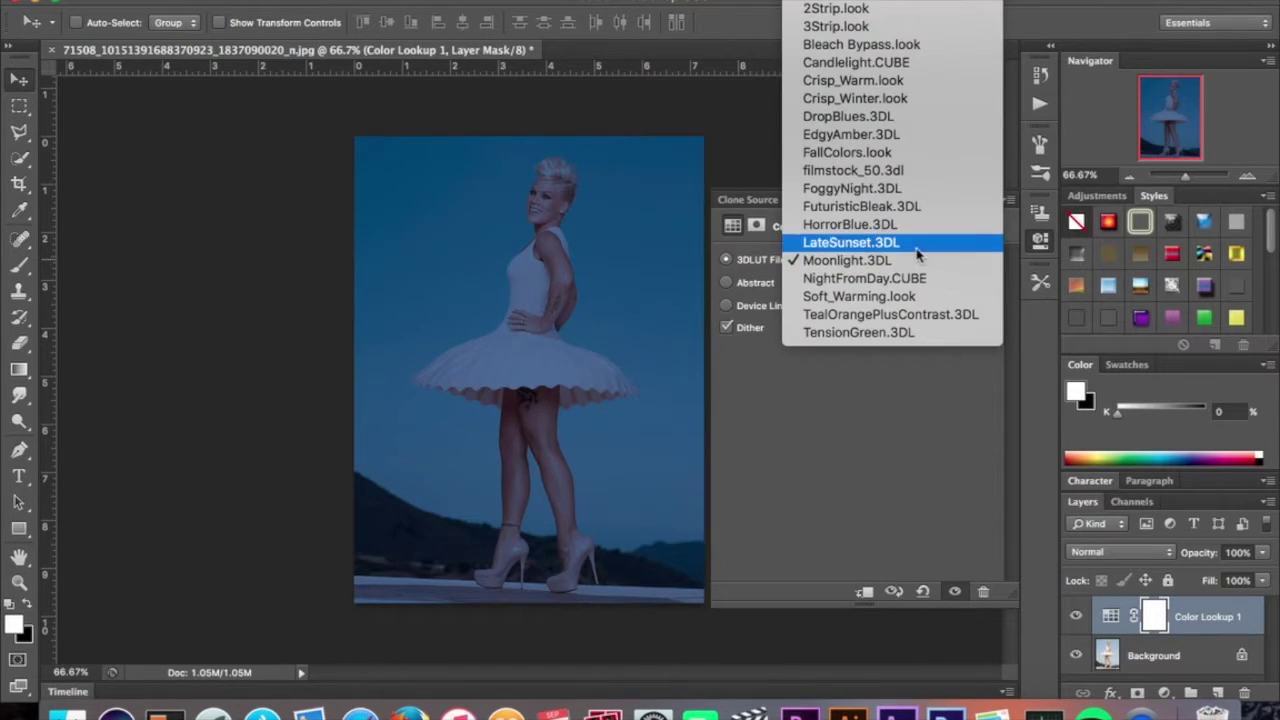
click(916, 248)
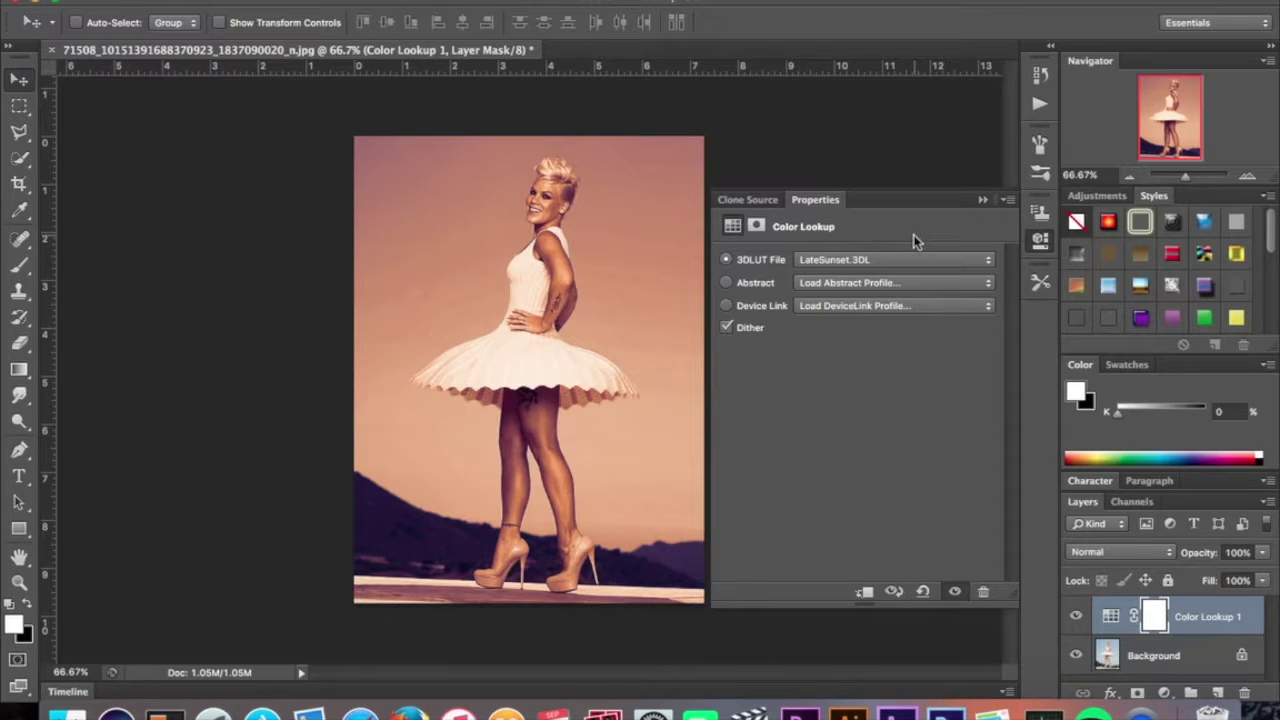
click(915, 259)
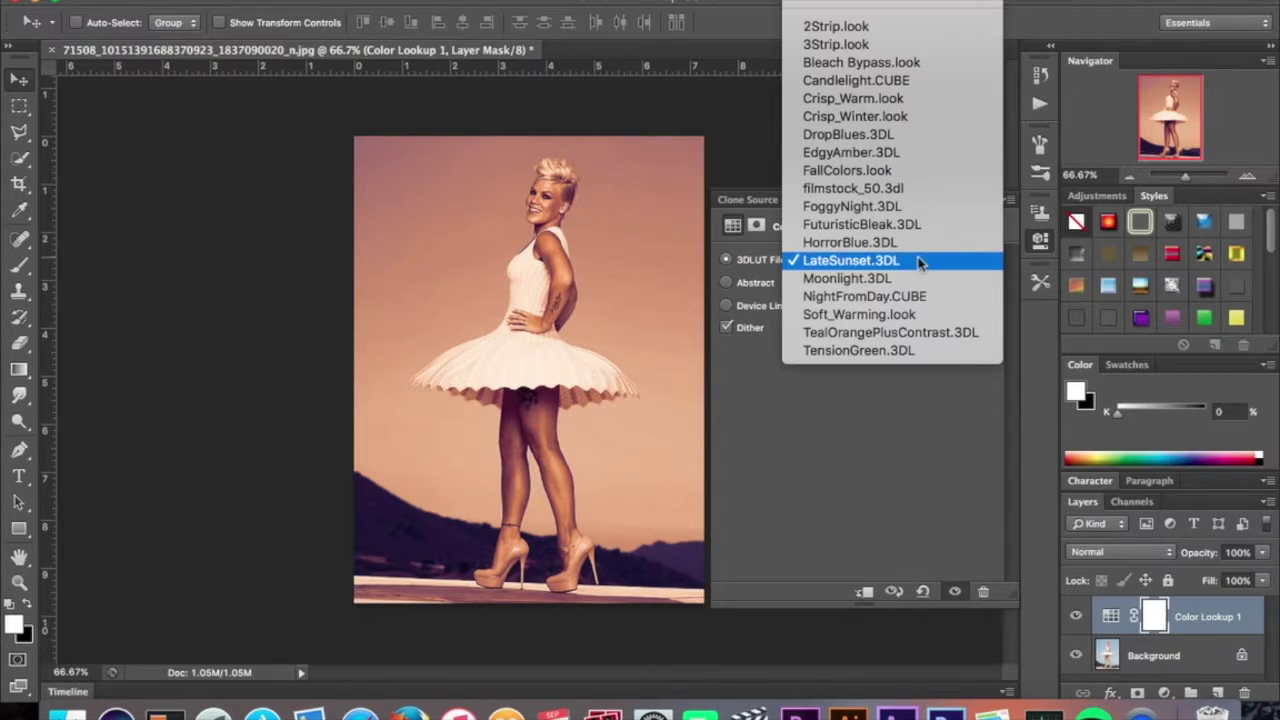
click(917, 314)
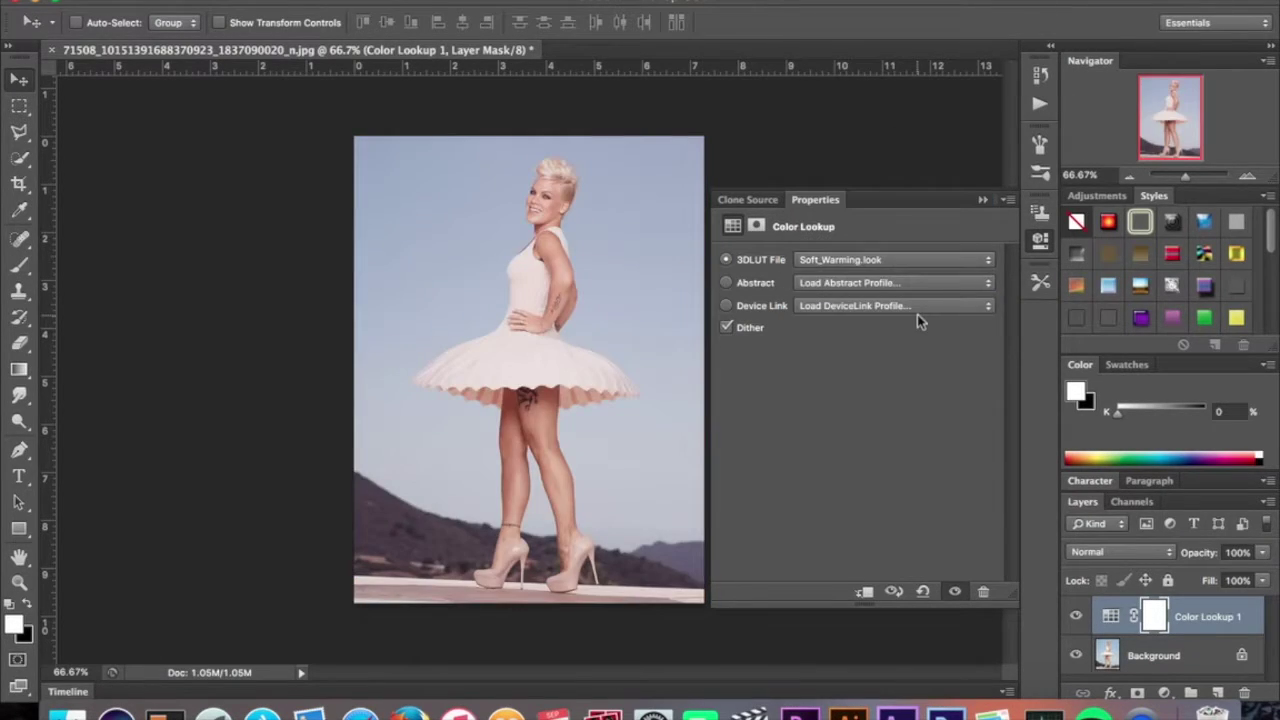
Step: Try the NightFromDay.CUBE 3D LUT, then set the Color Lookup layer's 3DLUT file to FallColors.look
click(909, 262)
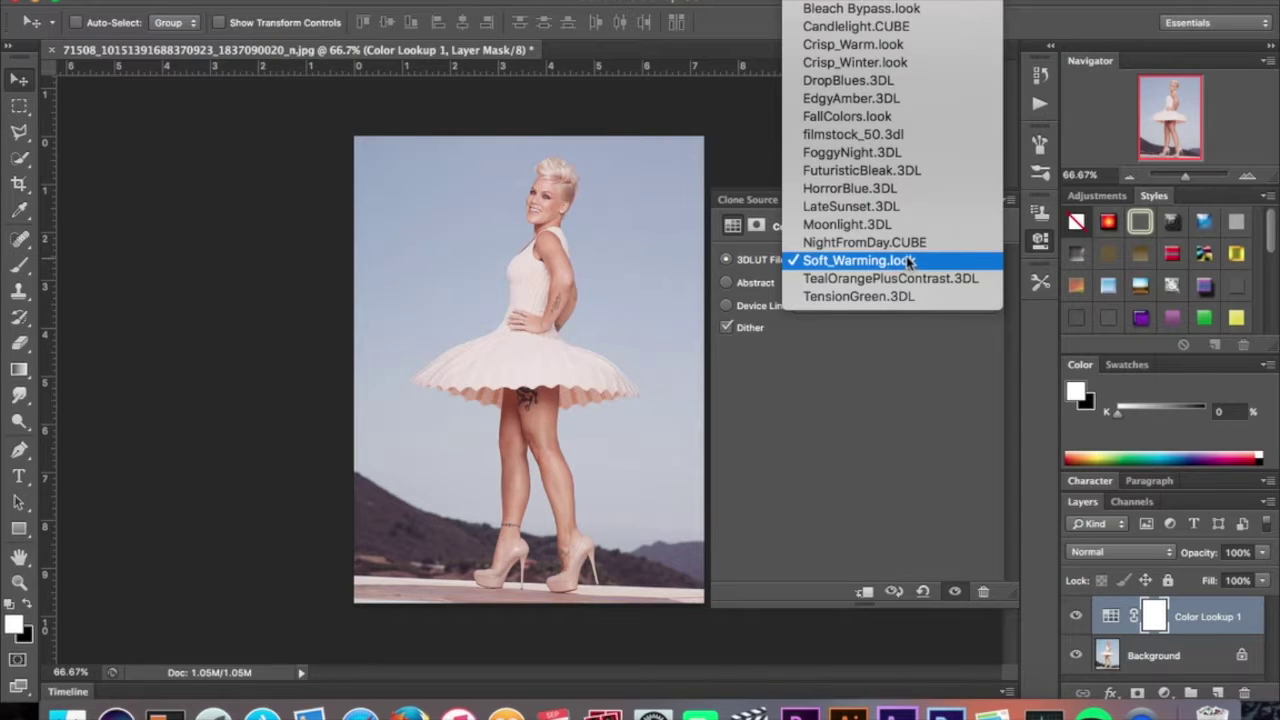
click(900, 243)
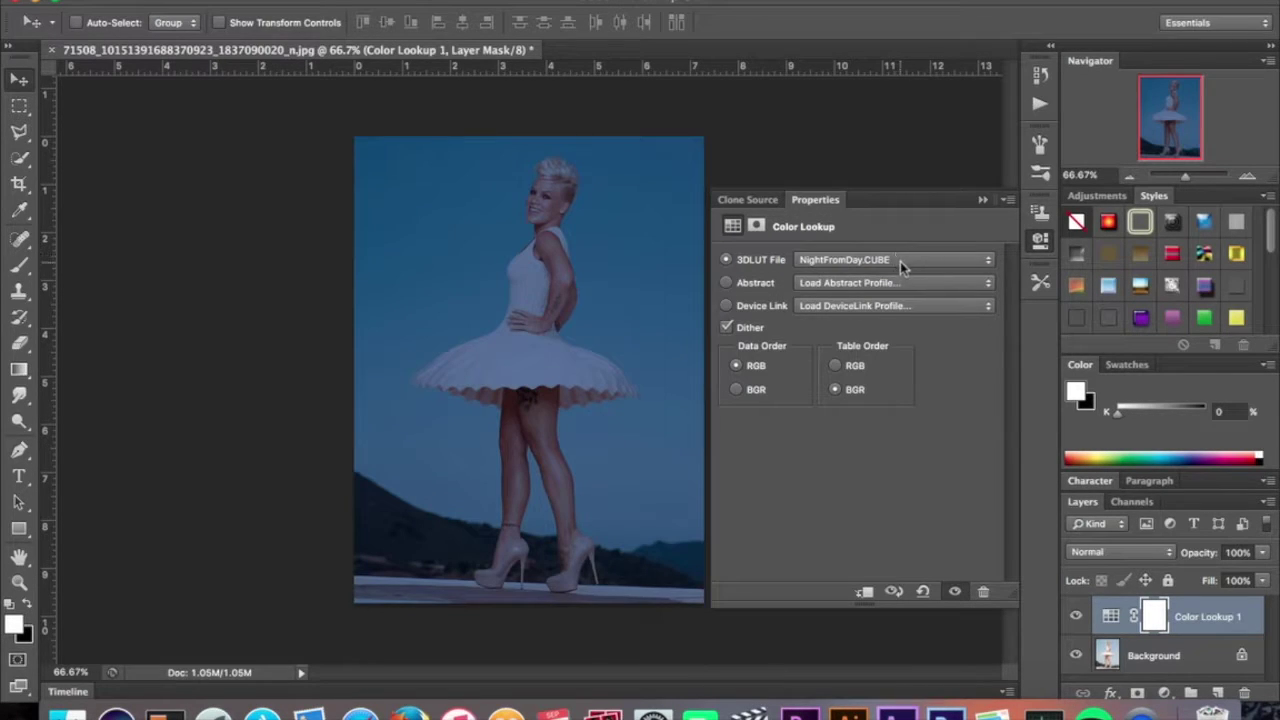
click(900, 261)
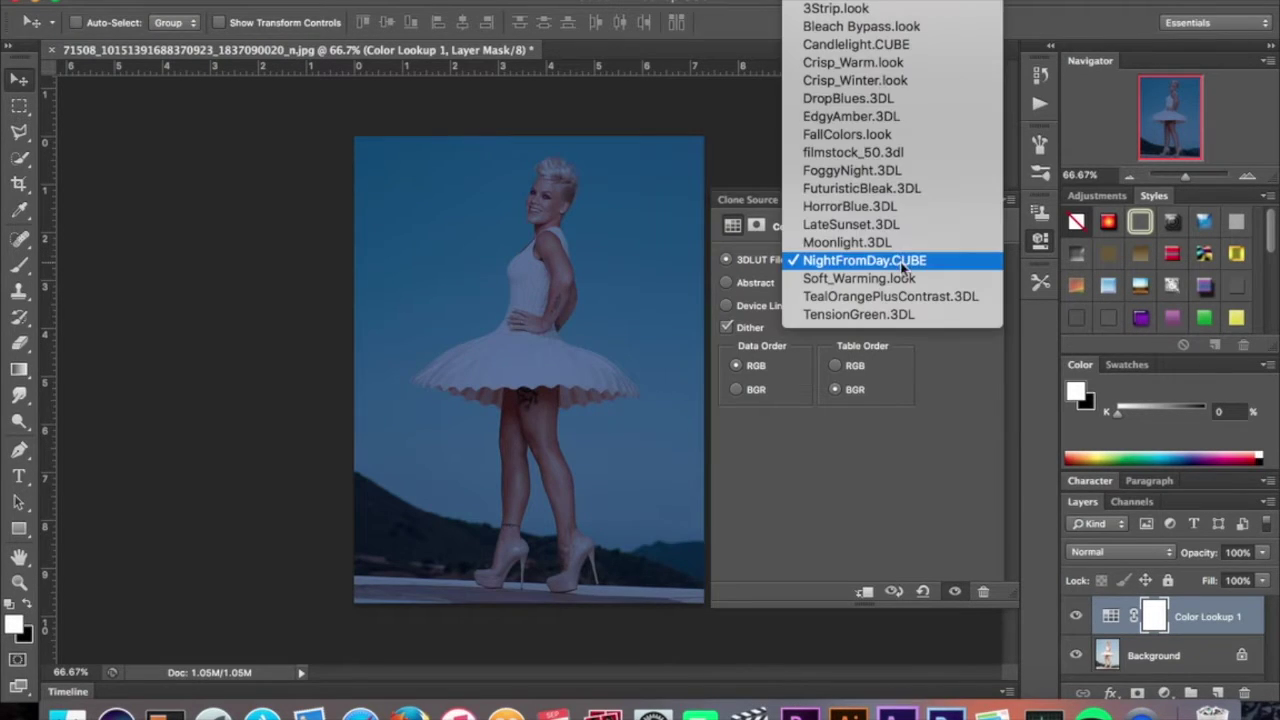
click(878, 138)
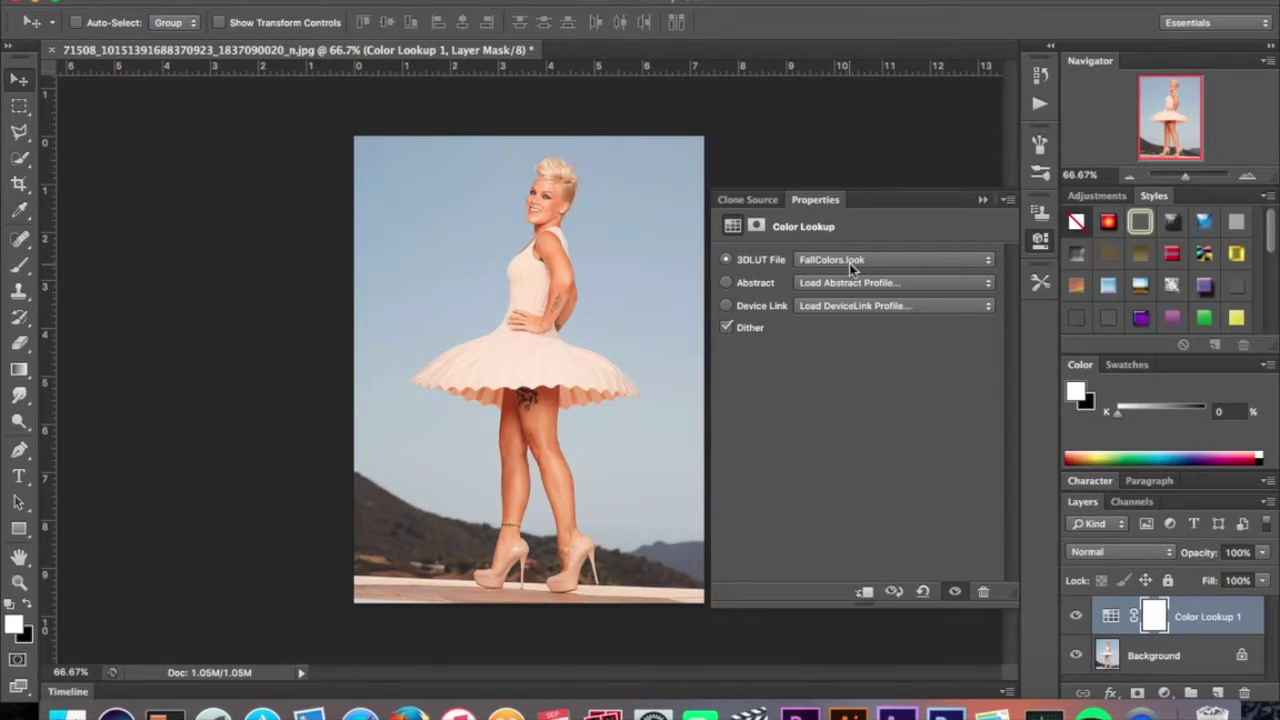
Step: Switch the Color Lookup layer to an Abstract profile without loading an external file, and choose Blacklight Poster
click(727, 284)
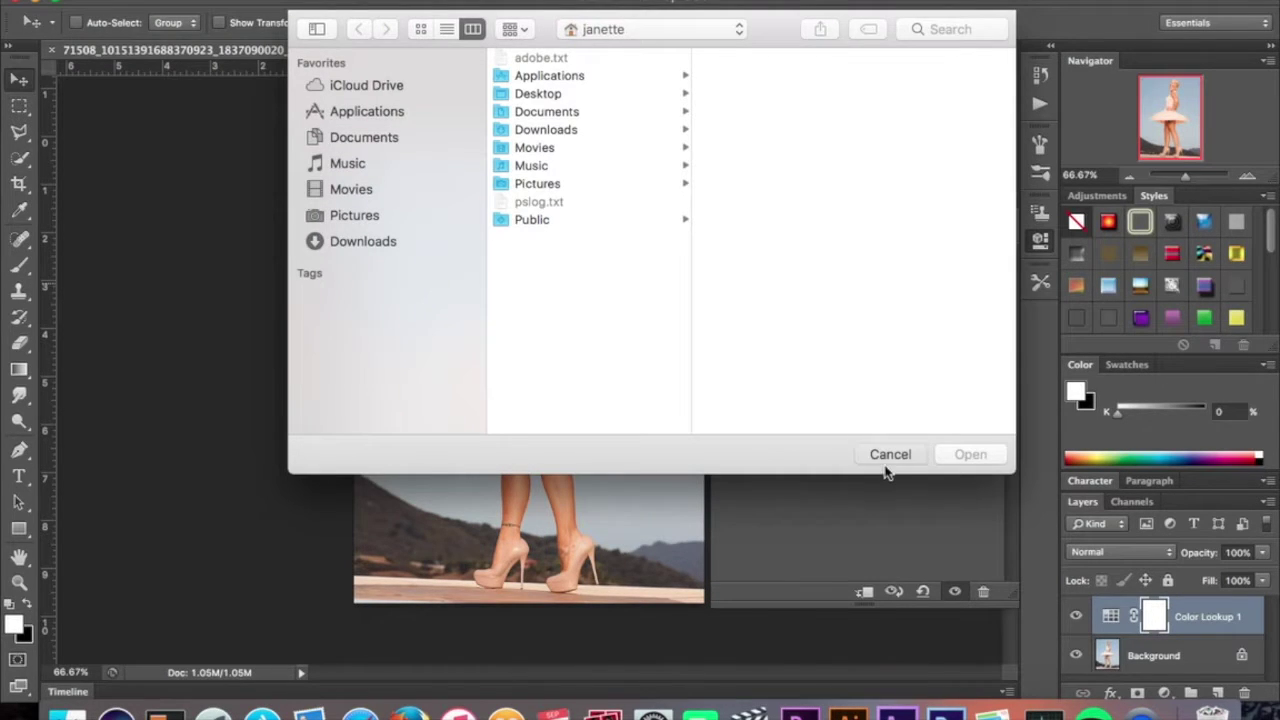
click(880, 445)
click(846, 286)
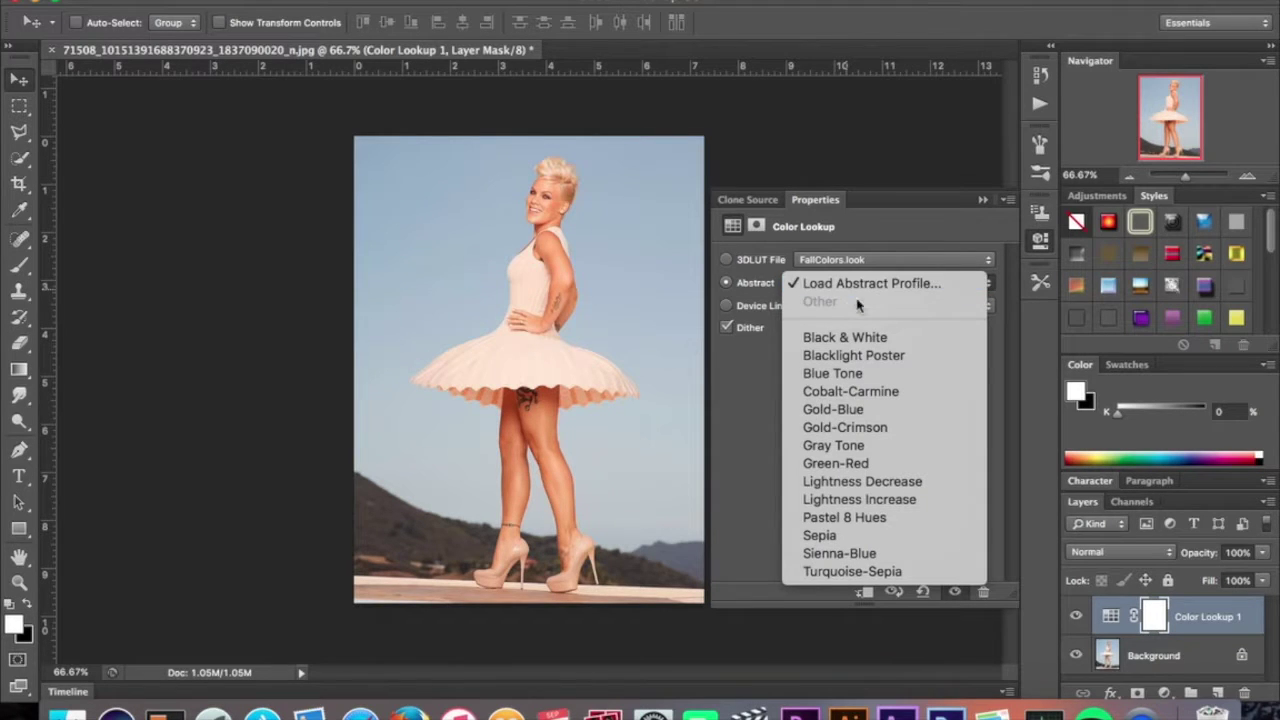
click(856, 353)
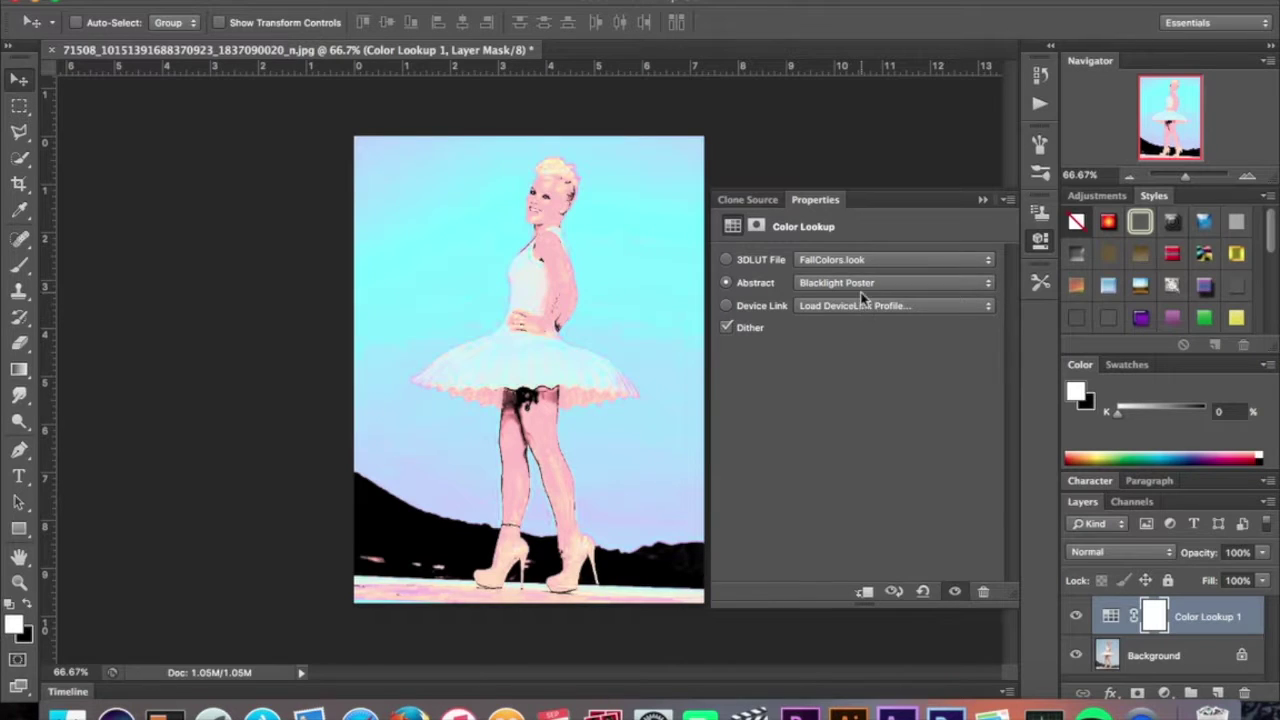
Step: Try the Blue Tone, Cobalt-Carmine and Gold-Blue abstract profiles in turn on the Color Lookup layer
click(864, 286)
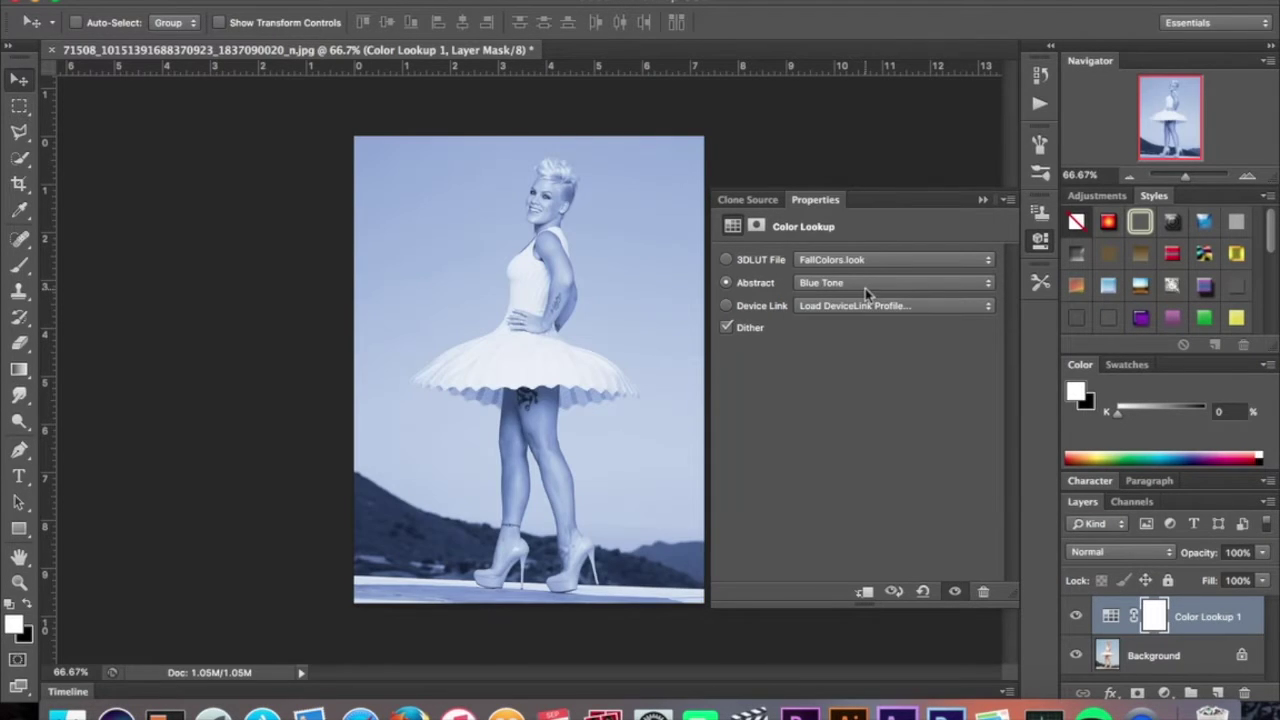
click(865, 286)
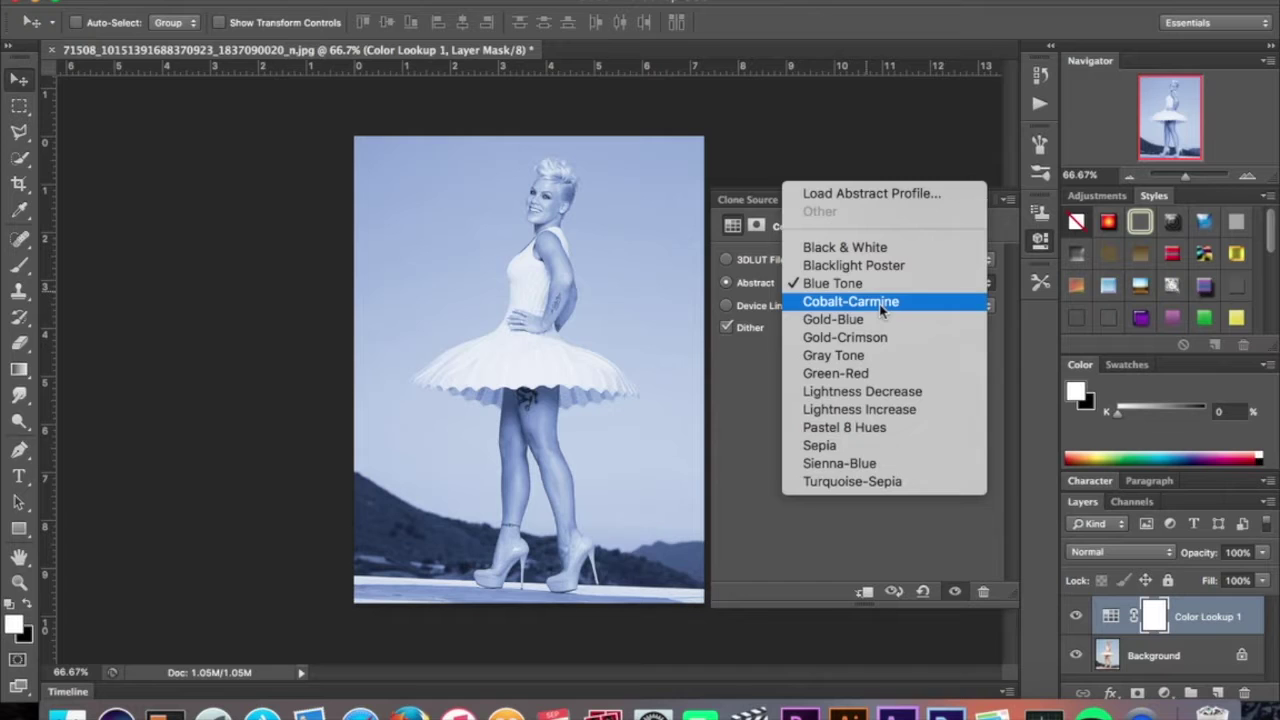
click(879, 302)
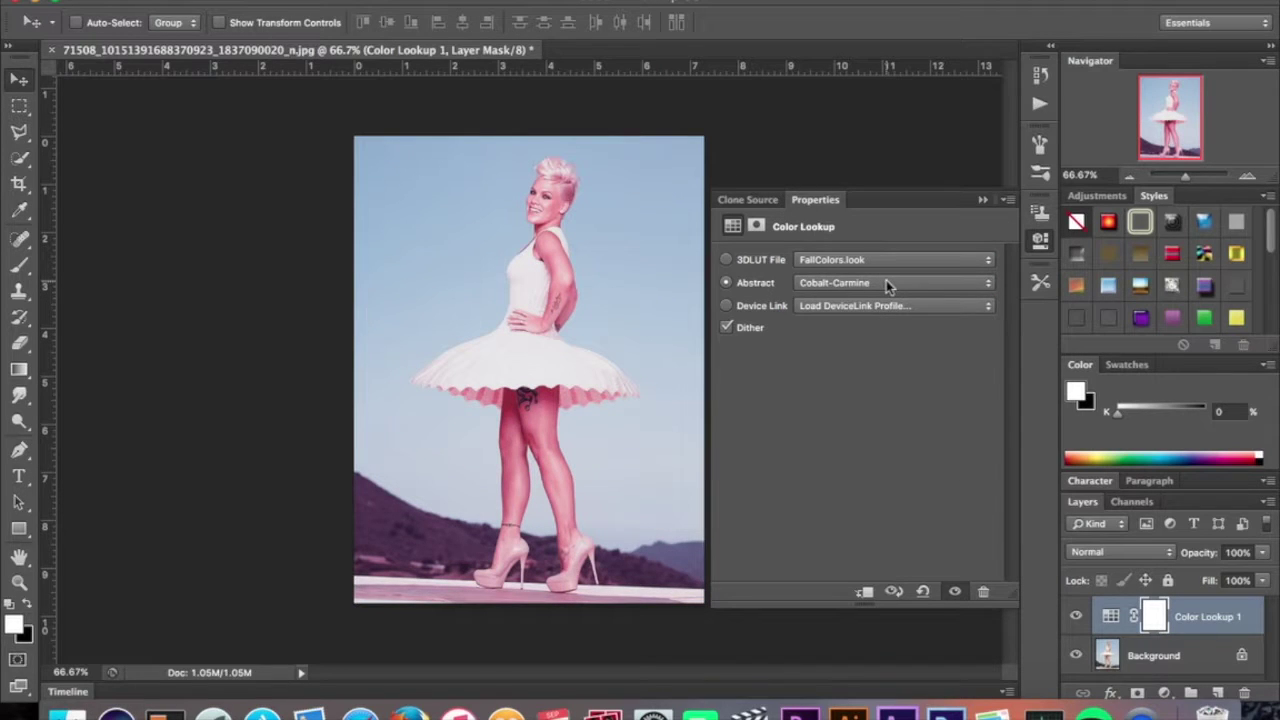
click(886, 282)
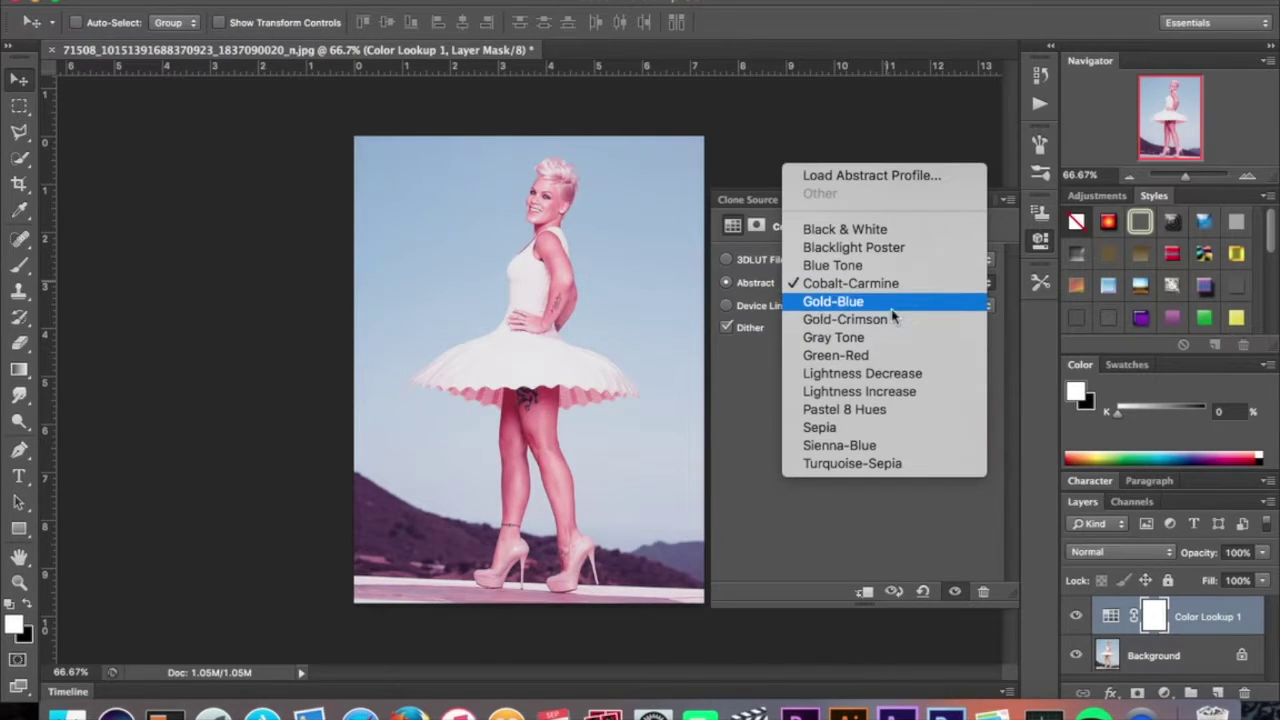
click(891, 299)
Step: Try the Lightness Decrease abstract profile, then set the Color Lookup layer's profile to Pastel 8 Hues
click(893, 284)
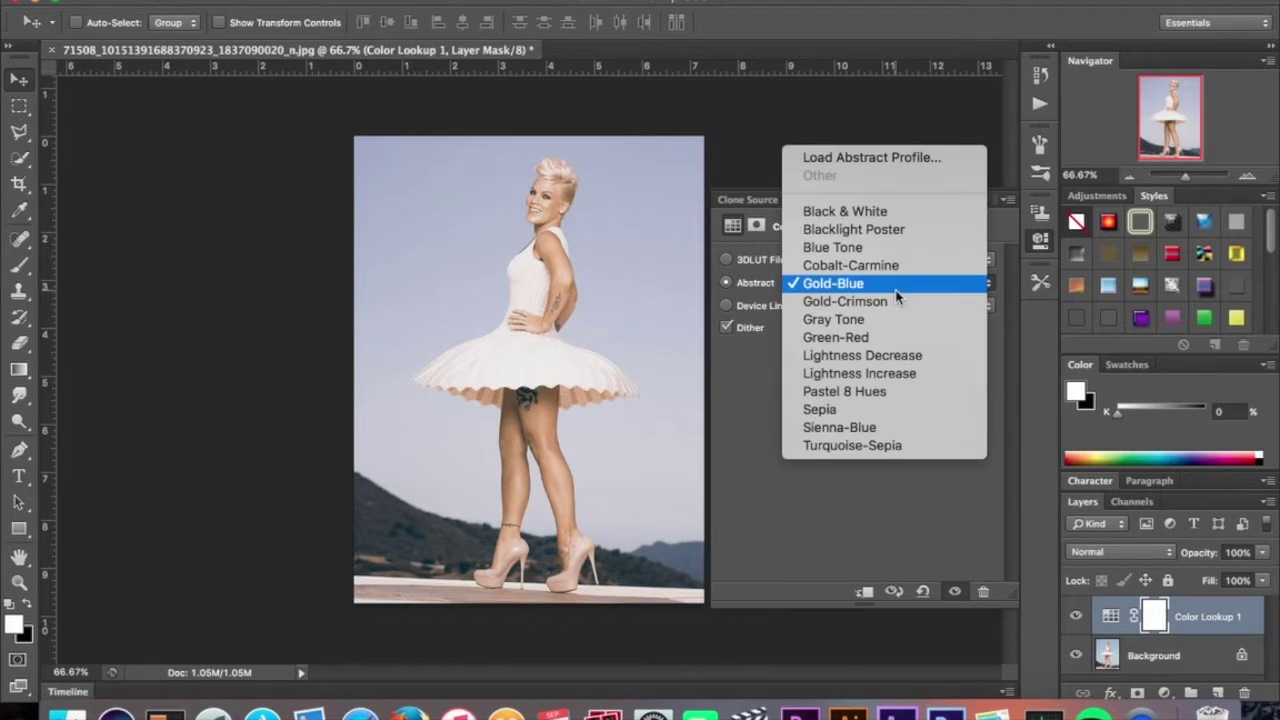
click(916, 357)
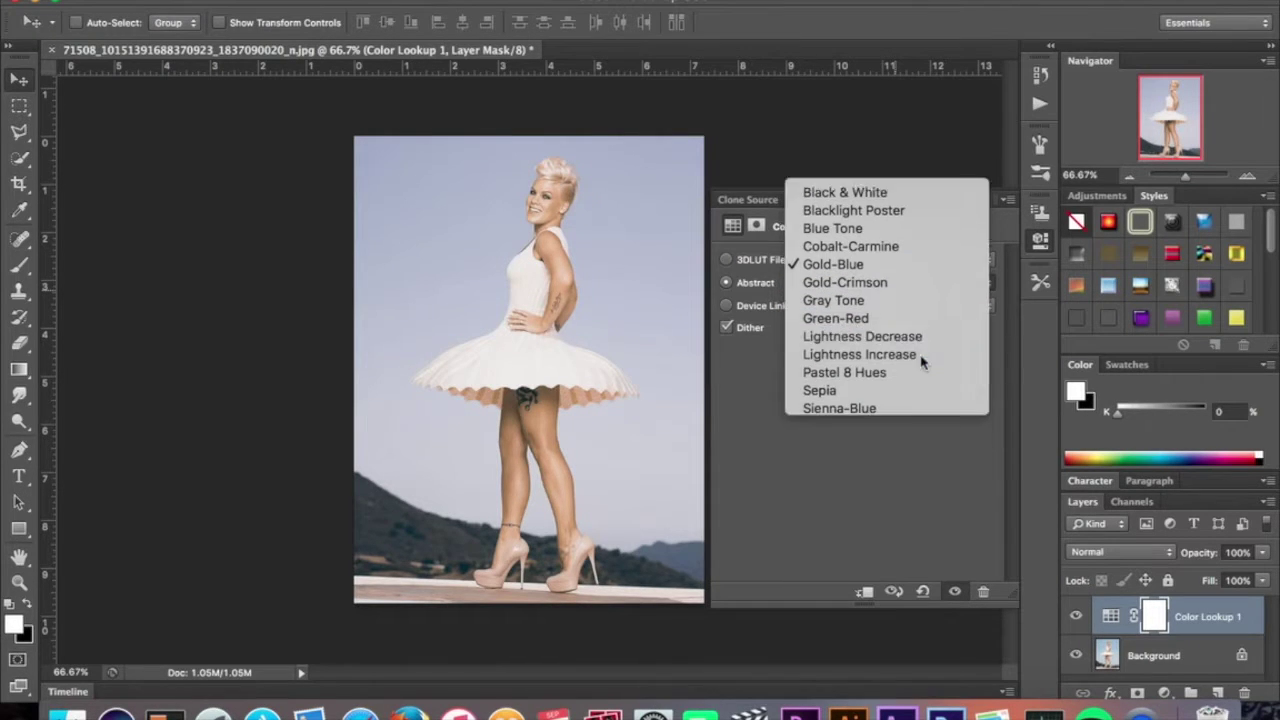
click(912, 290)
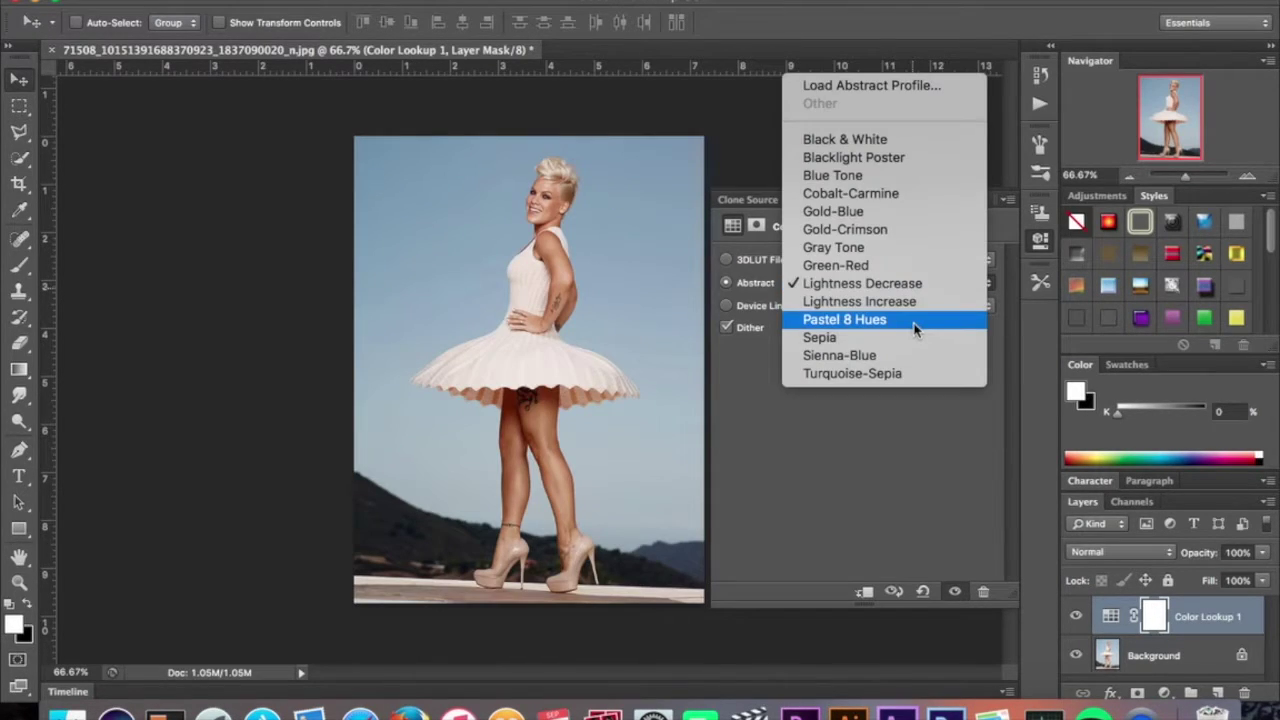
click(914, 322)
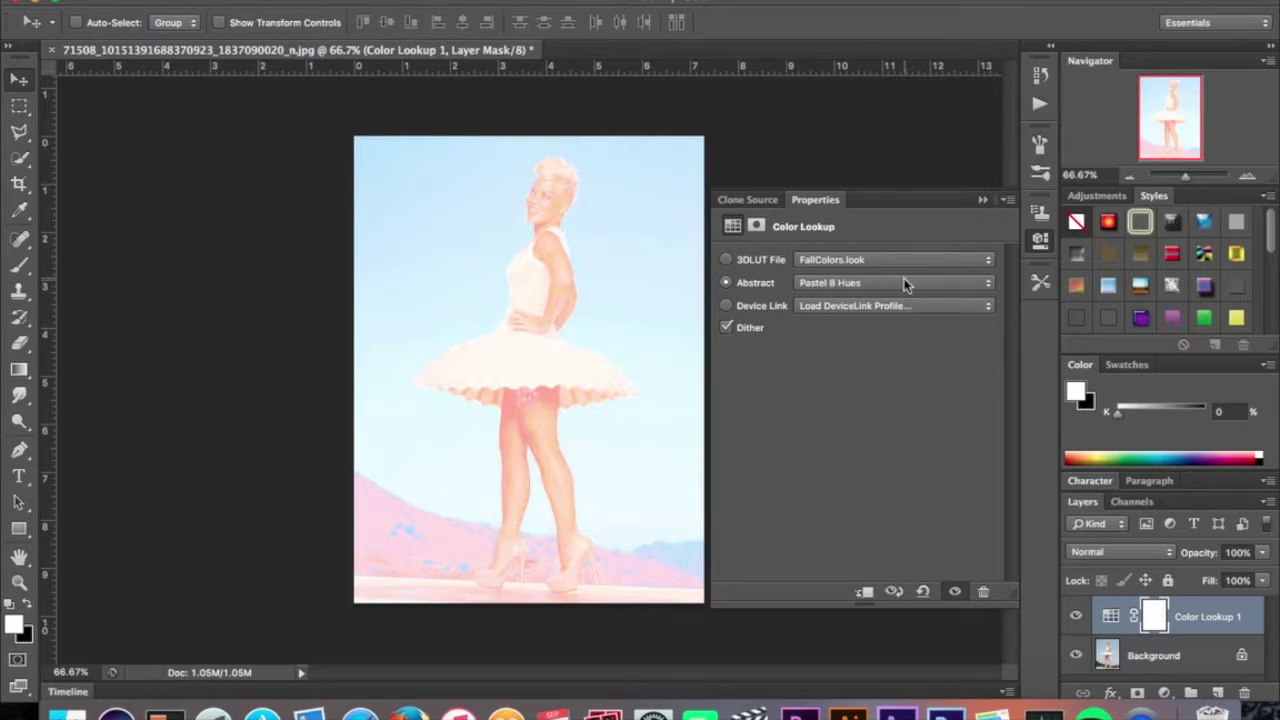
Step: Try the Sienna-Blue abstract profile on the Color Lookup layer, then set the profile to Turquoise-Sepia
click(906, 282)
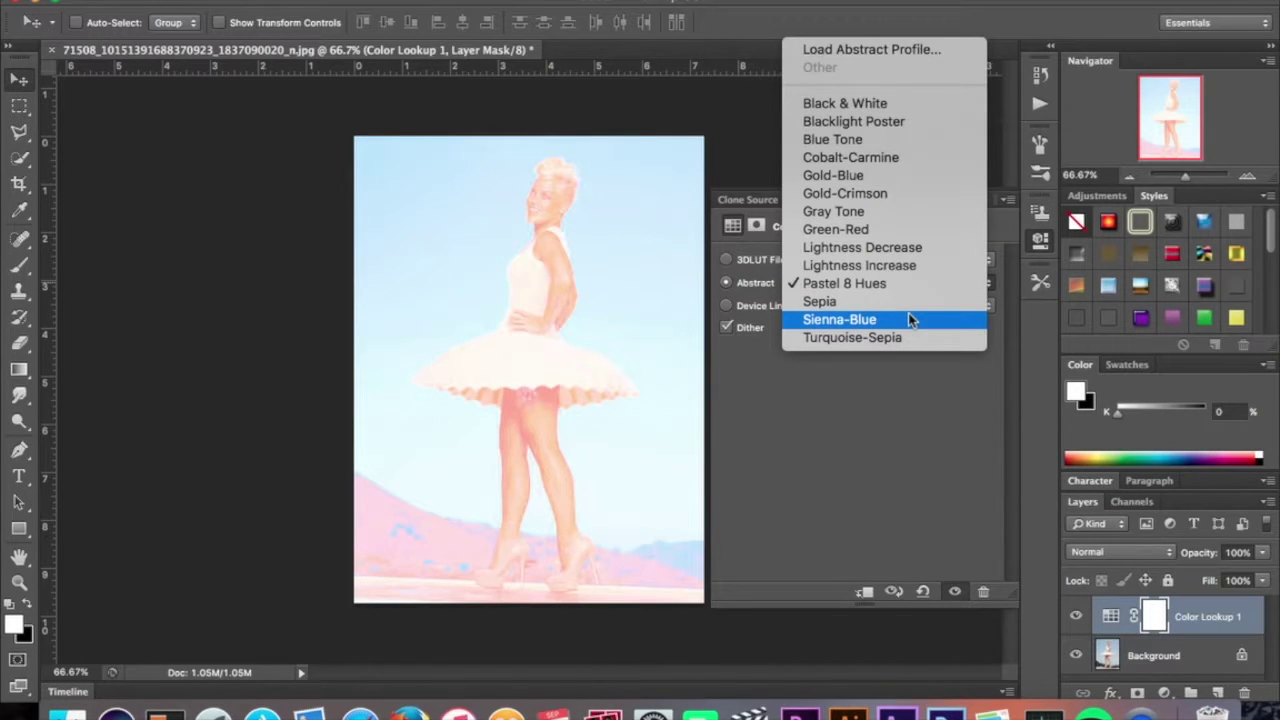
click(910, 318)
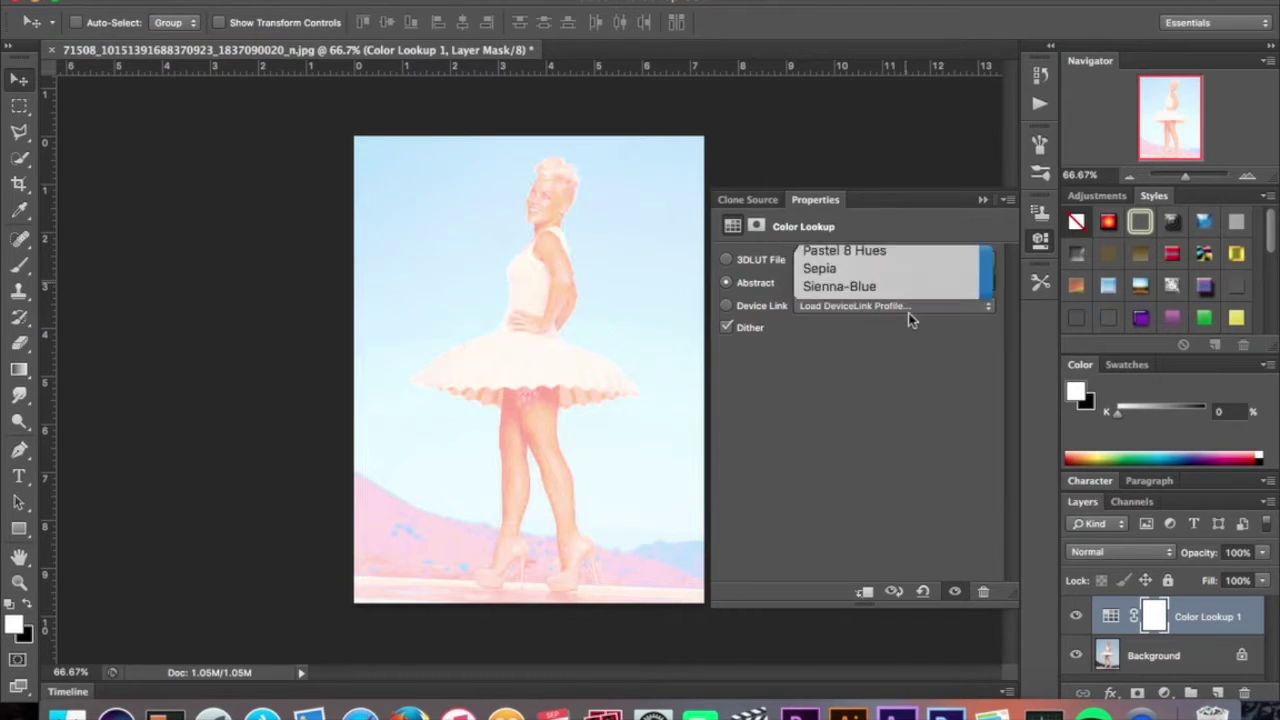
click(900, 293)
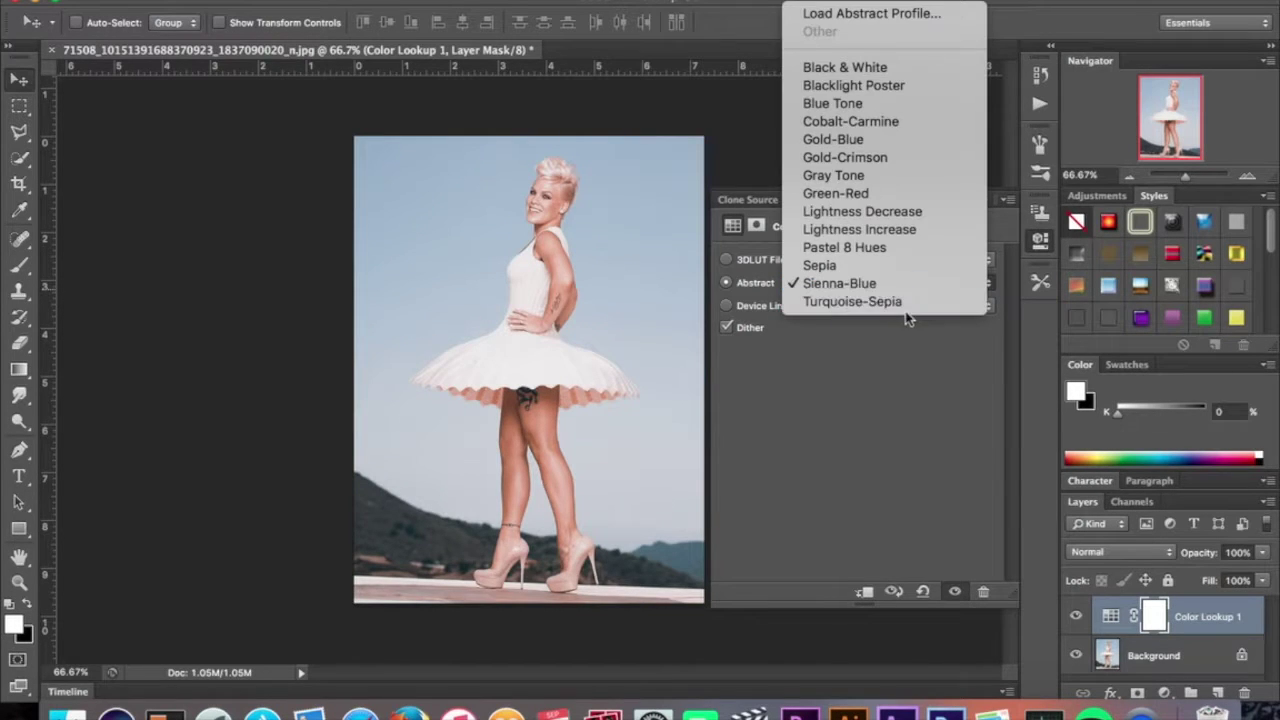
click(906, 303)
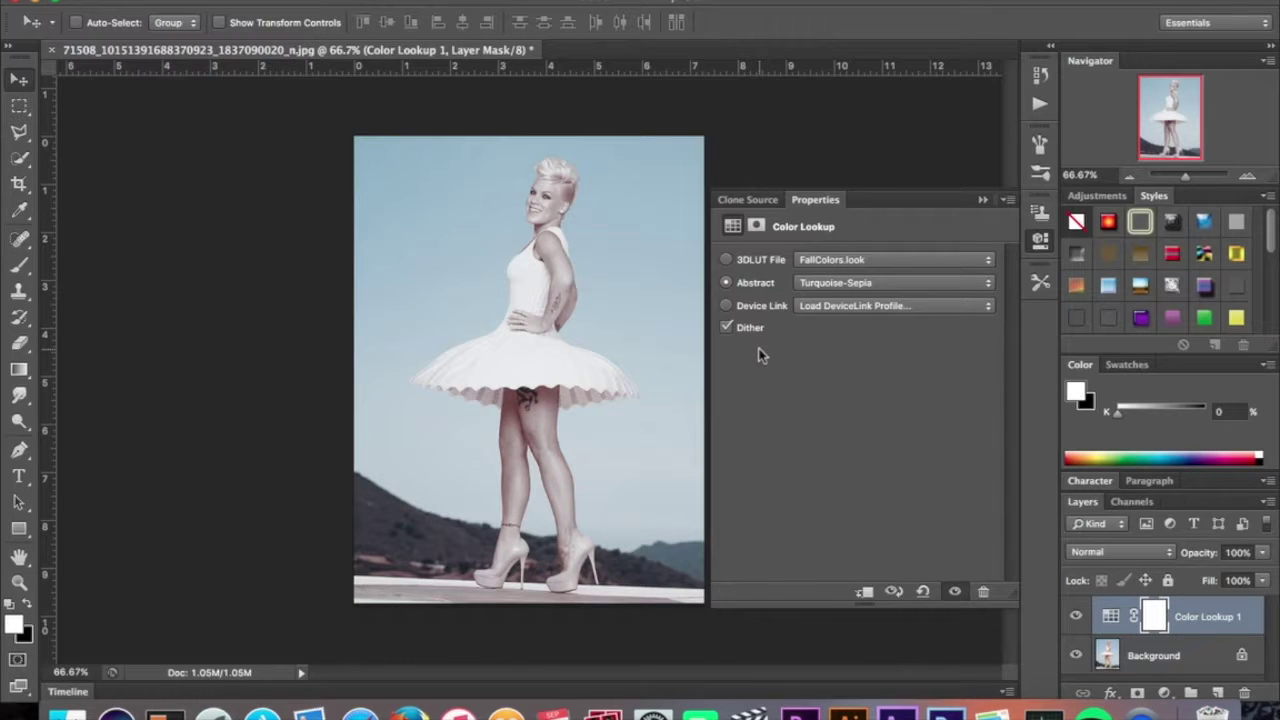
Step: Switch the Color Lookup layer to a Device Link profile, trying ColorNegative and then choosing Smokey
click(814, 310)
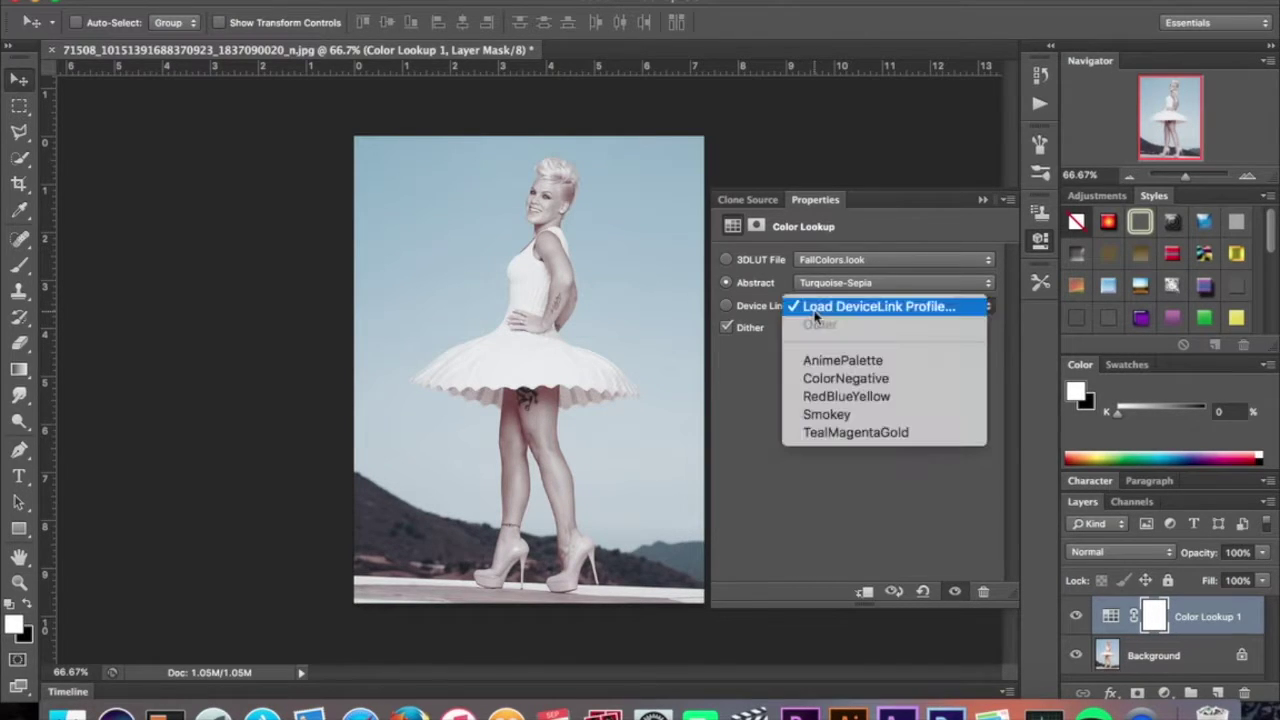
click(845, 380)
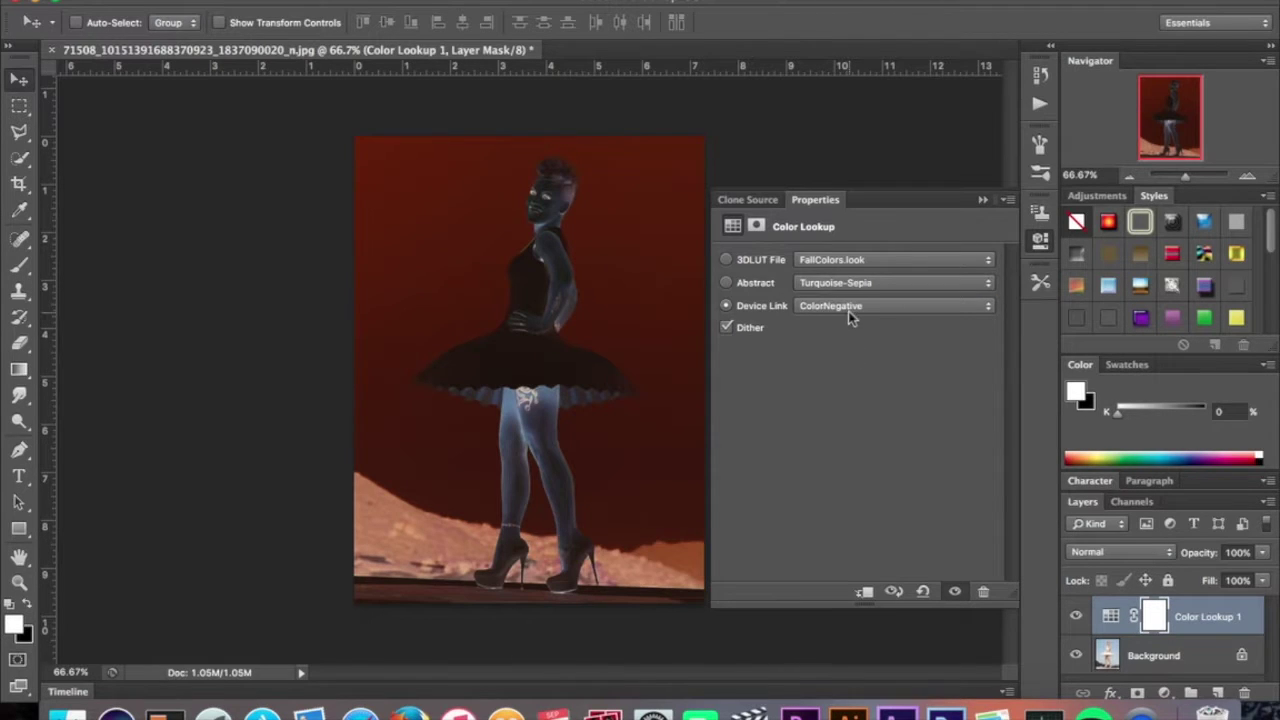
click(848, 311)
click(849, 344)
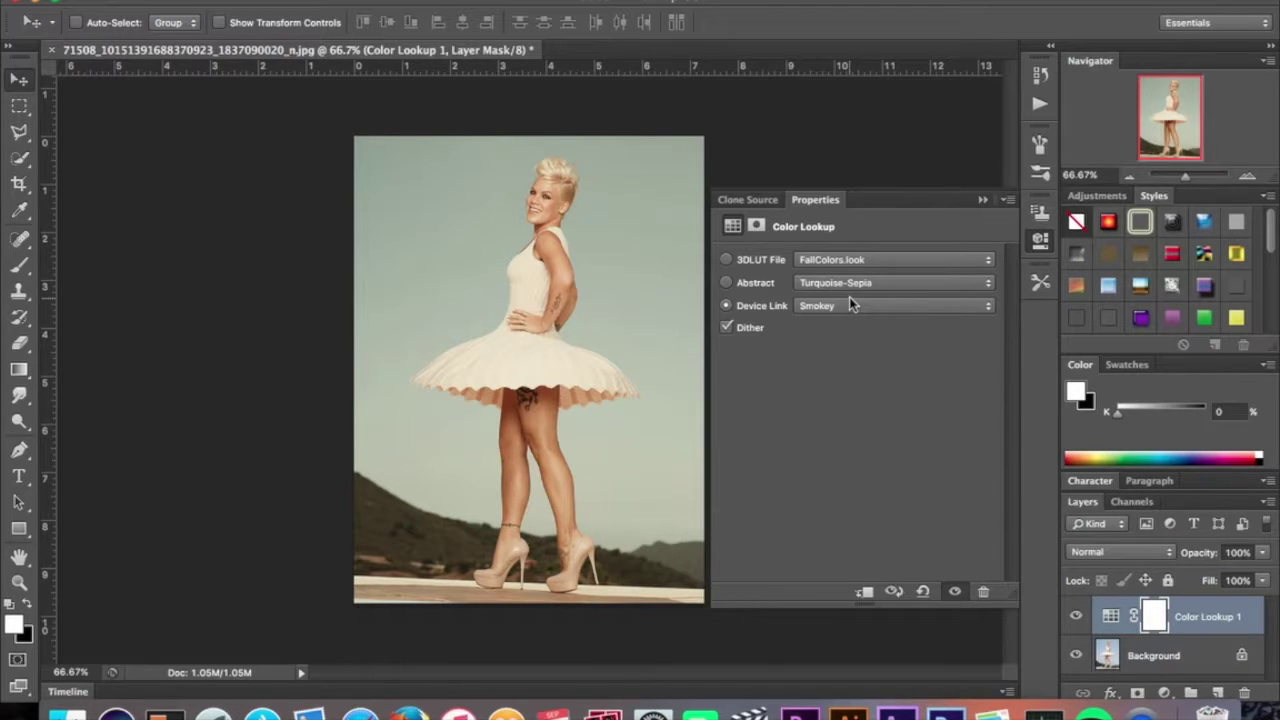
Step: Try the TealMagentaGold device link profile, then set the Color Lookup layer back to Smokey
click(853, 303)
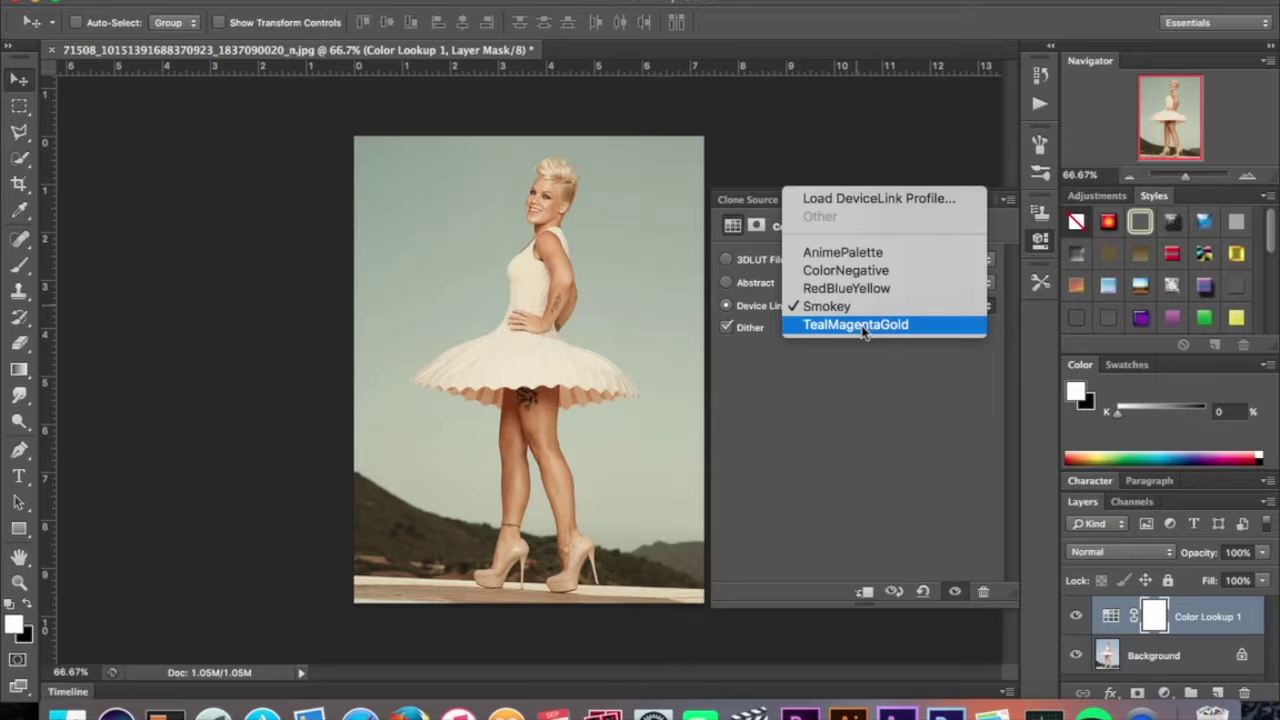
click(861, 325)
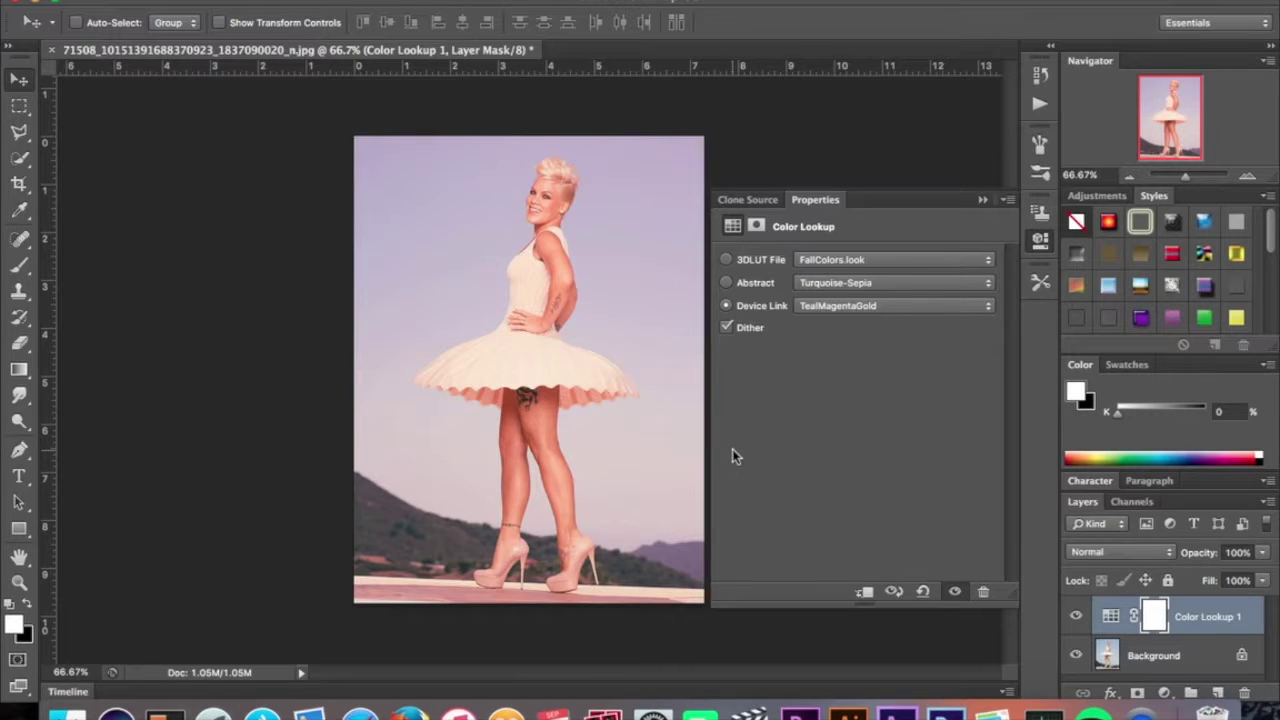
click(836, 305)
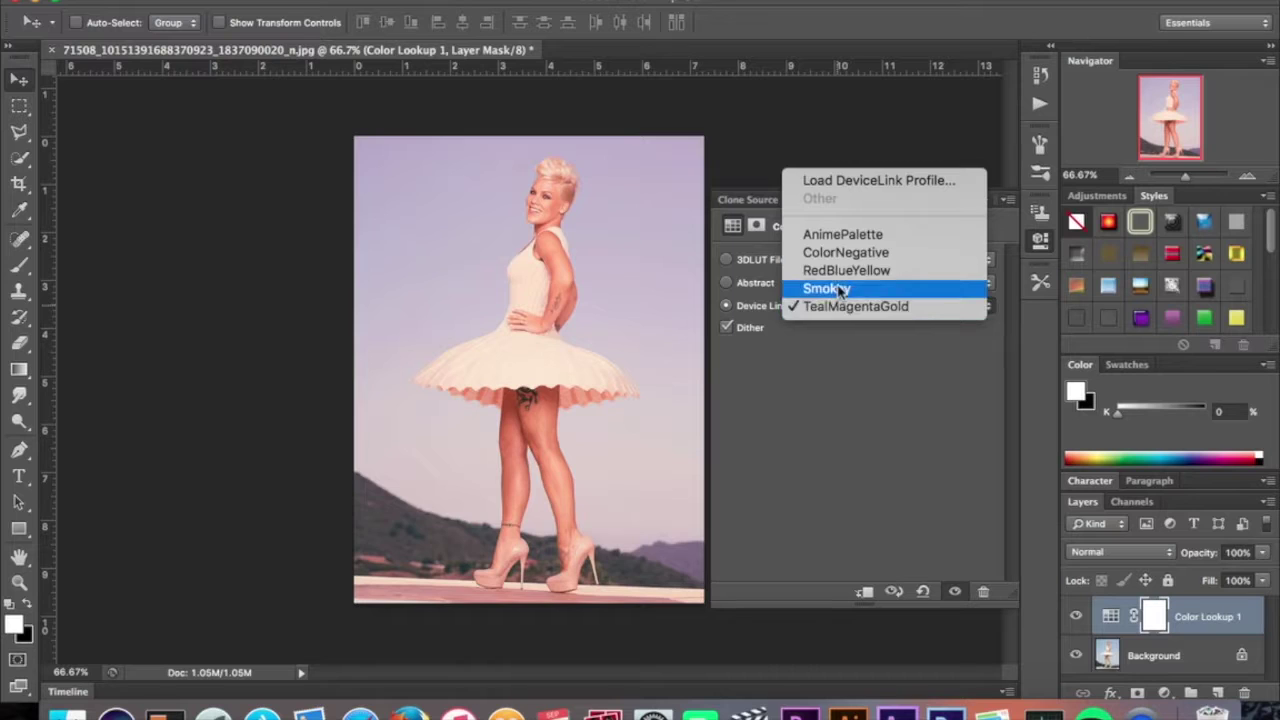
click(826, 288)
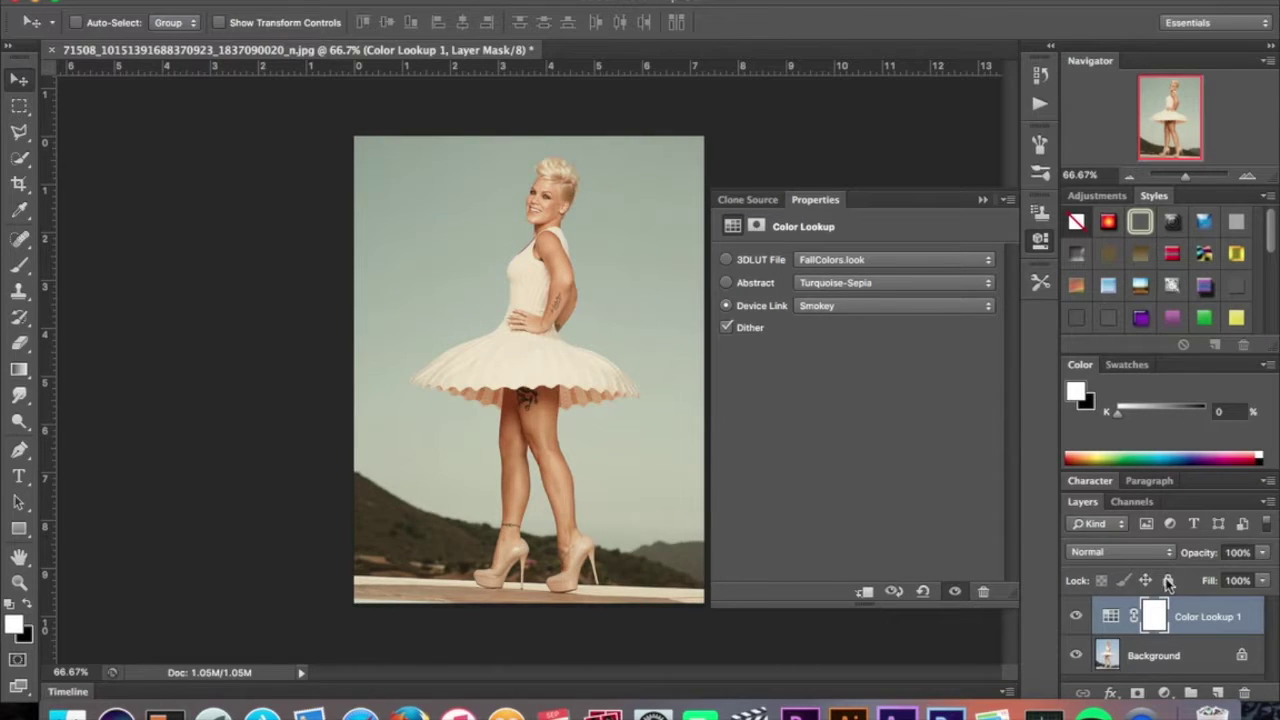
Step: Duplicate the Background layer, move the copy above the Color Lookup 1 layer and desaturate it
click(1210, 652)
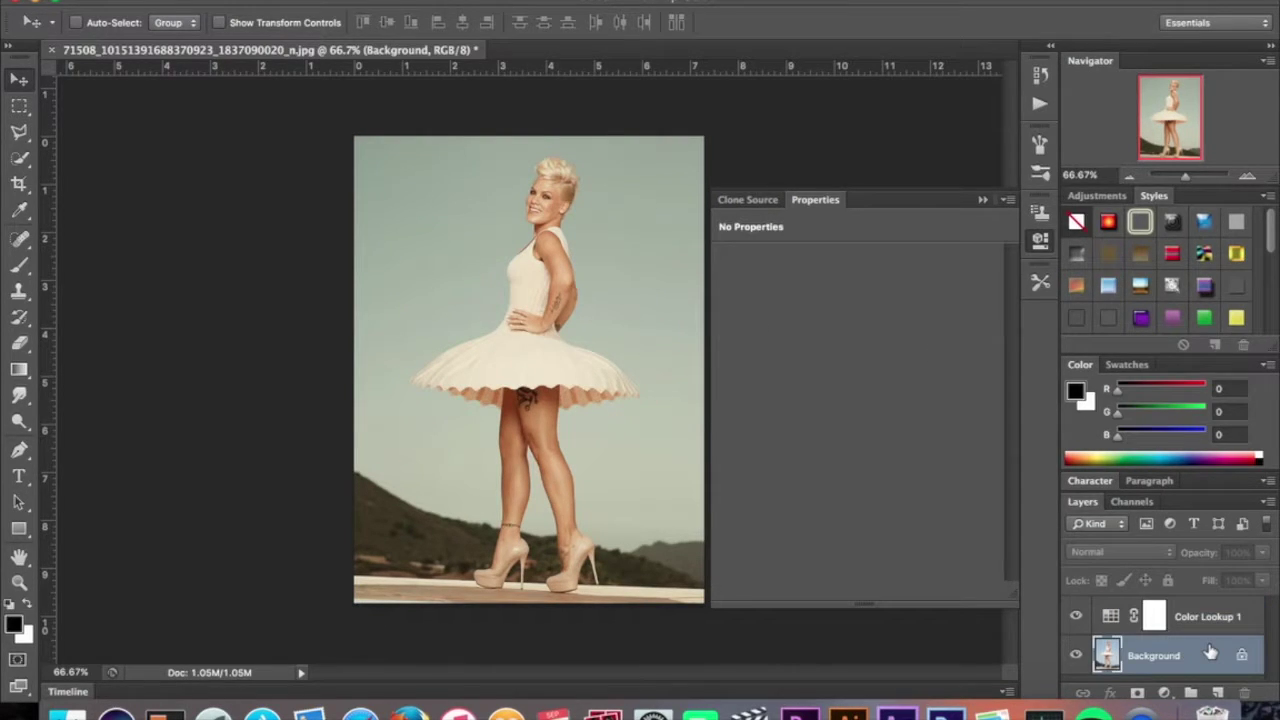
key(ctrl+j)
drag(1210, 655, 1232, 606)
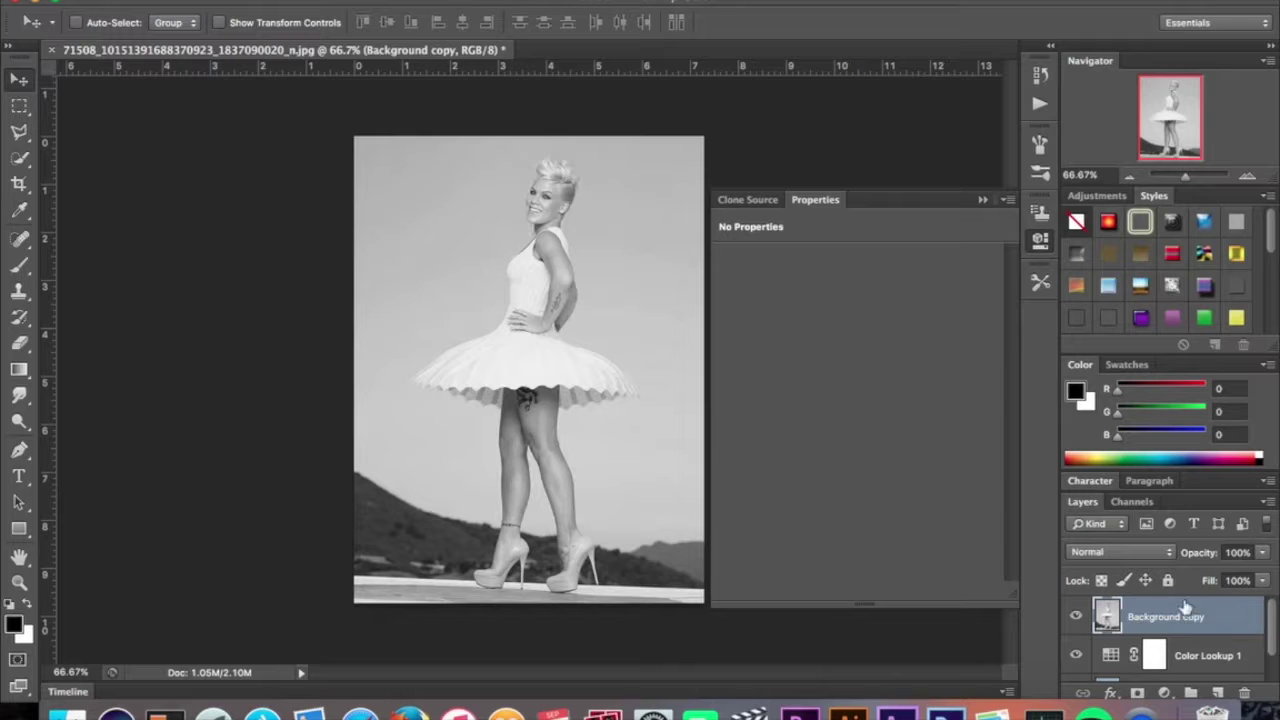
Step: Set the blend mode of the black-and-white Background copy layer to Overlay
click(1130, 552)
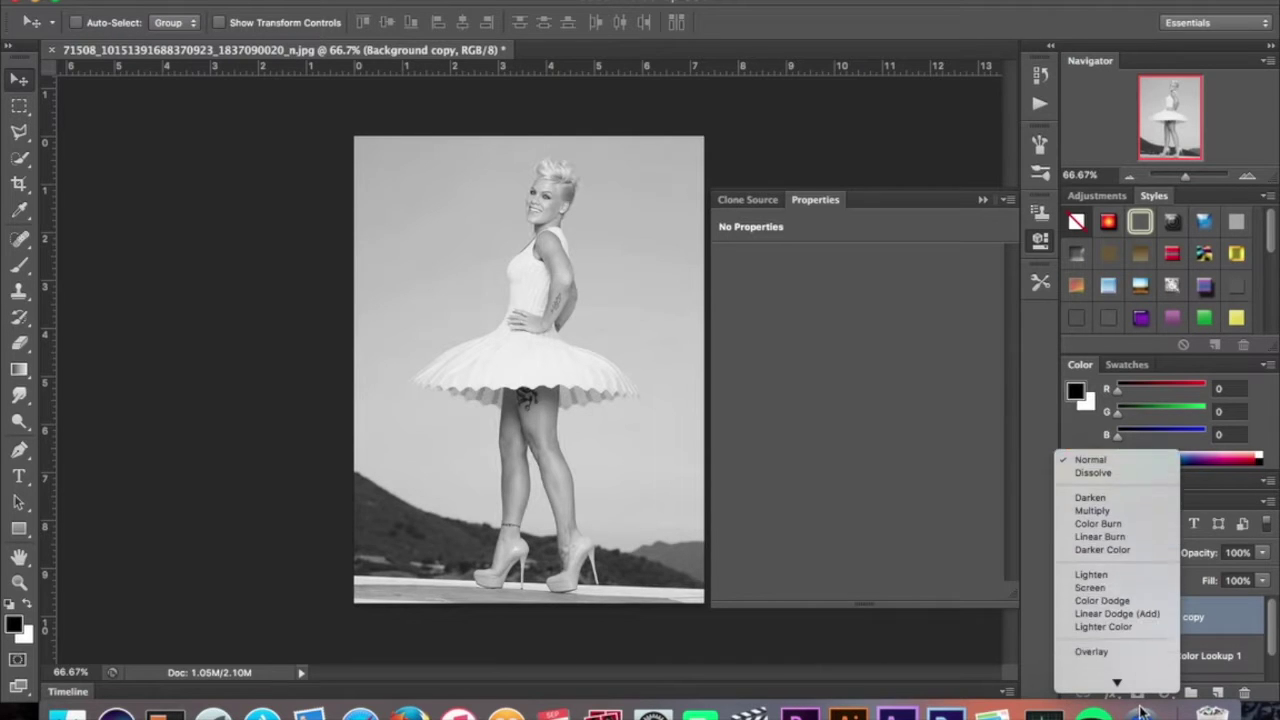
scroll(1150, 623, down, 3)
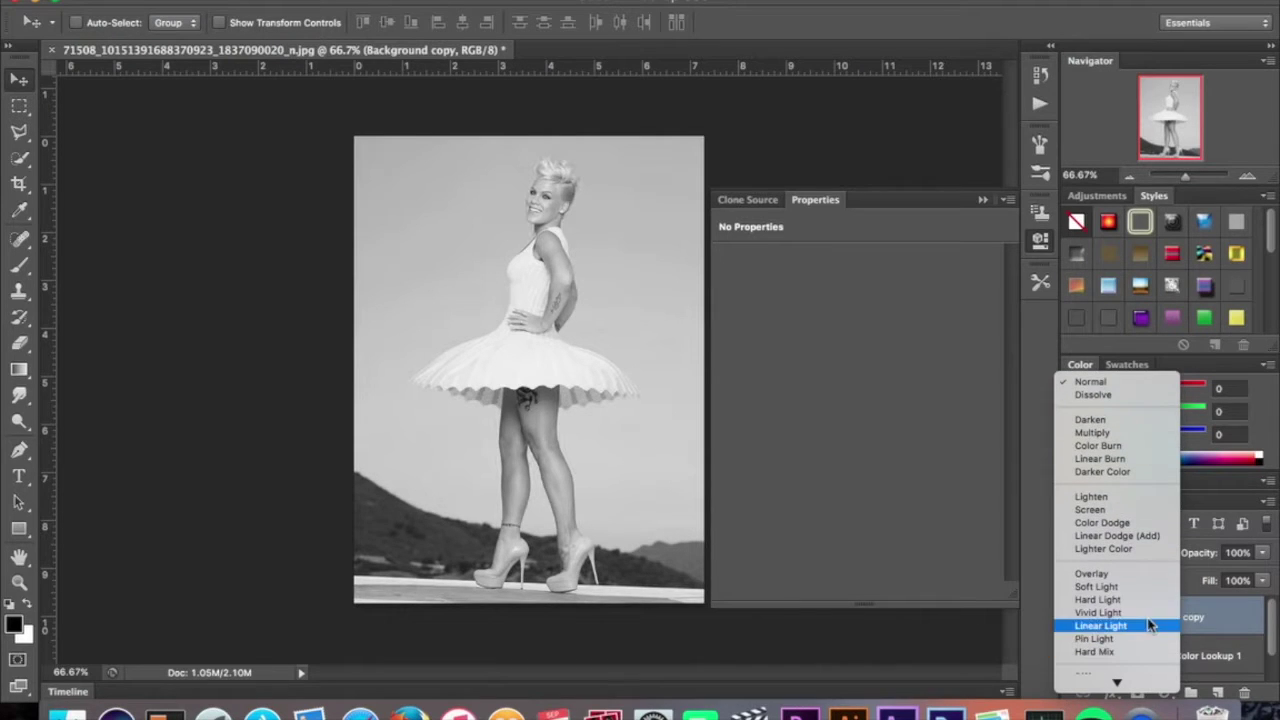
click(1145, 575)
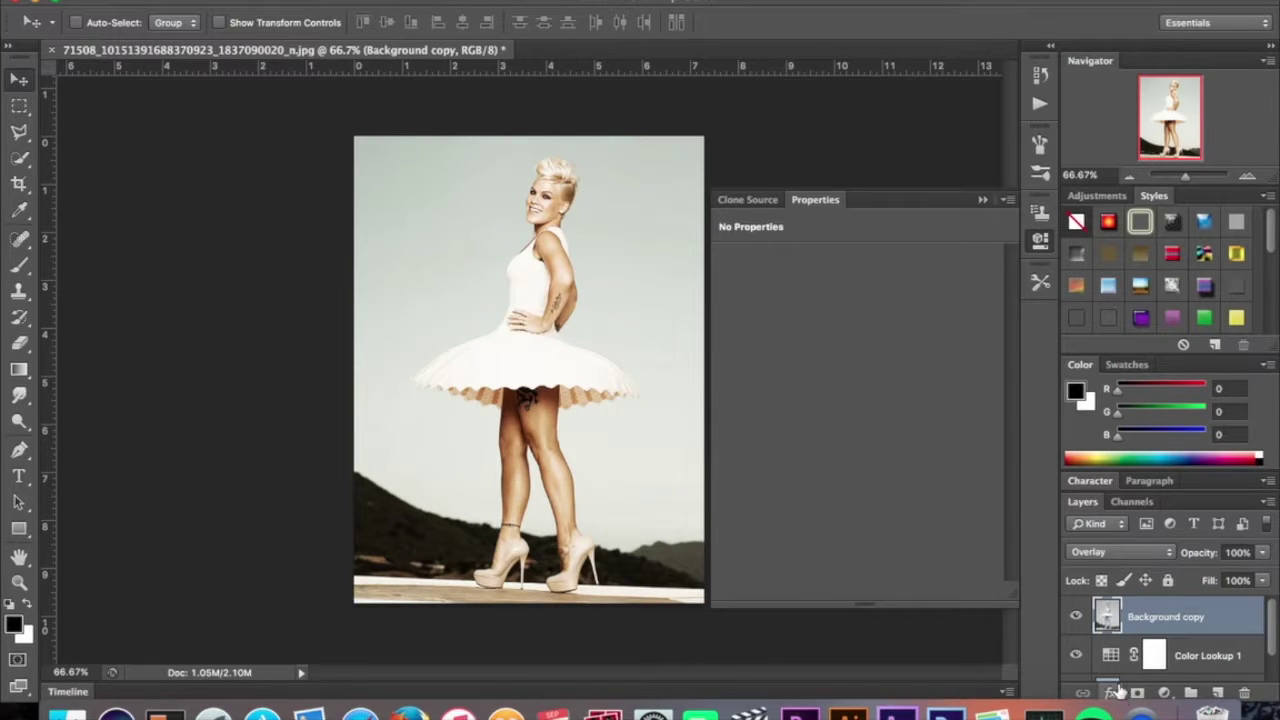
Step: Try the FallColors.look and Crisp_Winter.look 3D LUTs on the Color Lookup 1 layer beneath the Overlay copy
click(1112, 655)
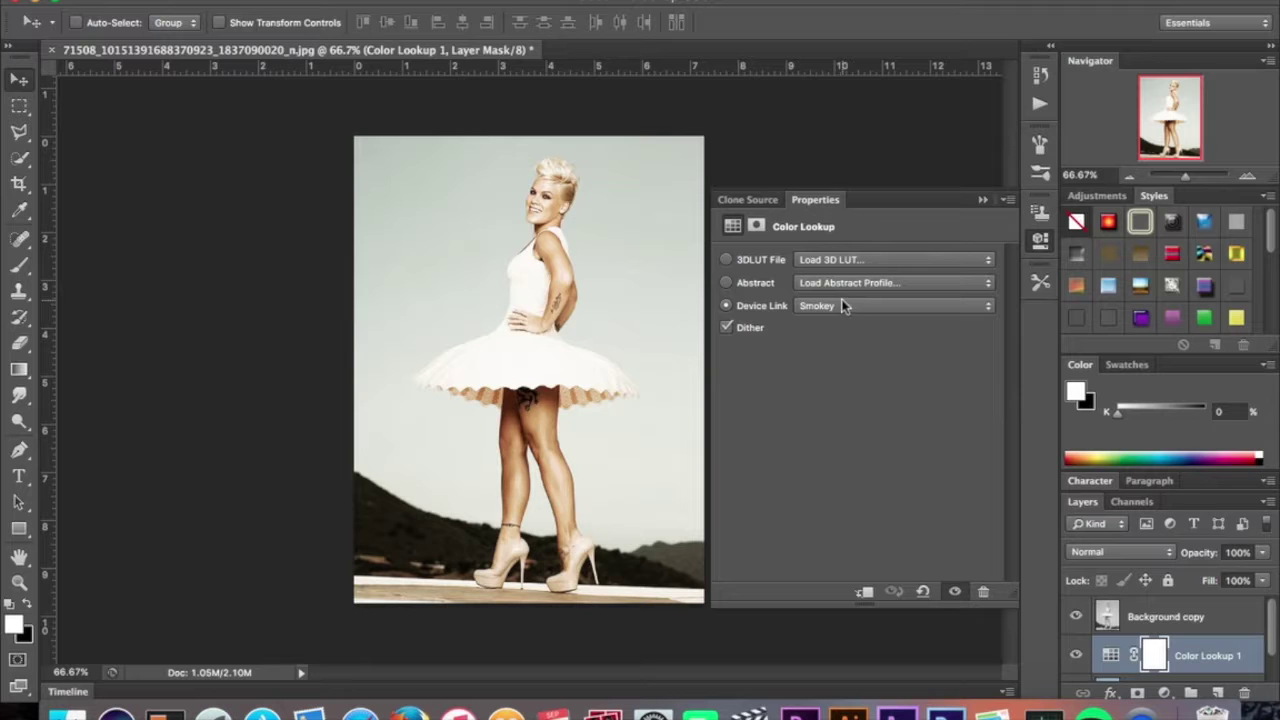
click(842, 260)
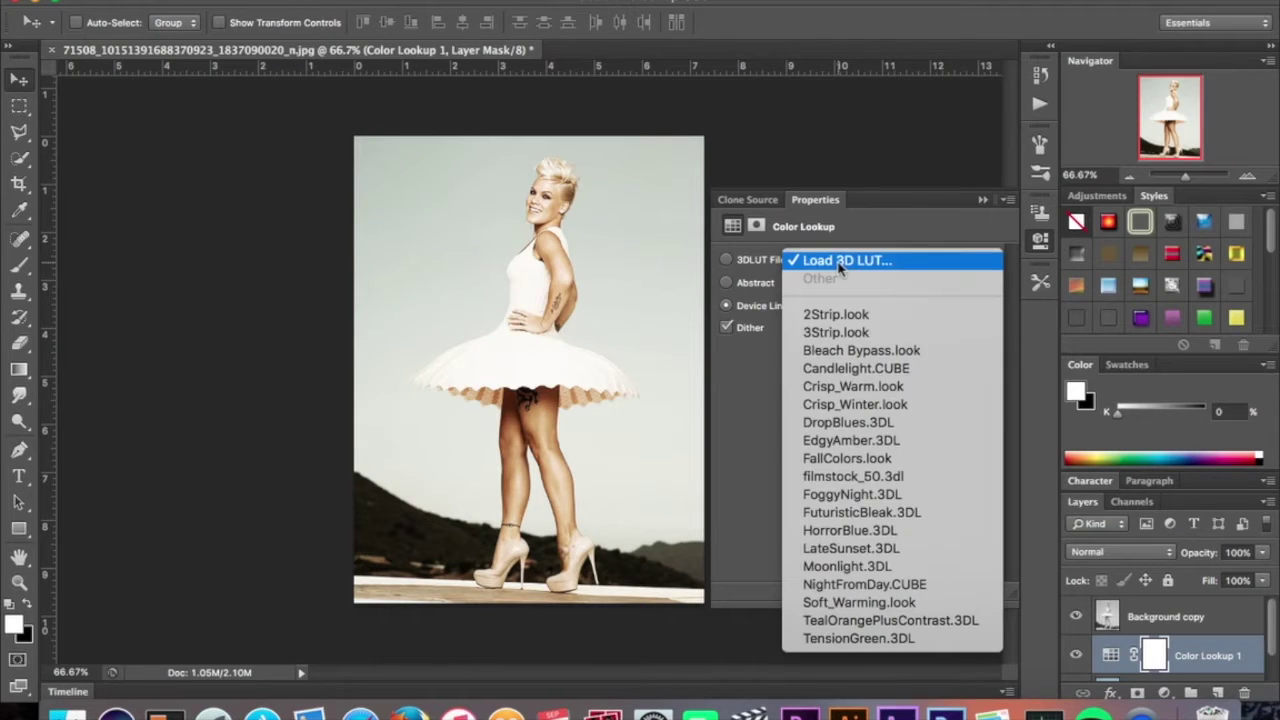
click(876, 458)
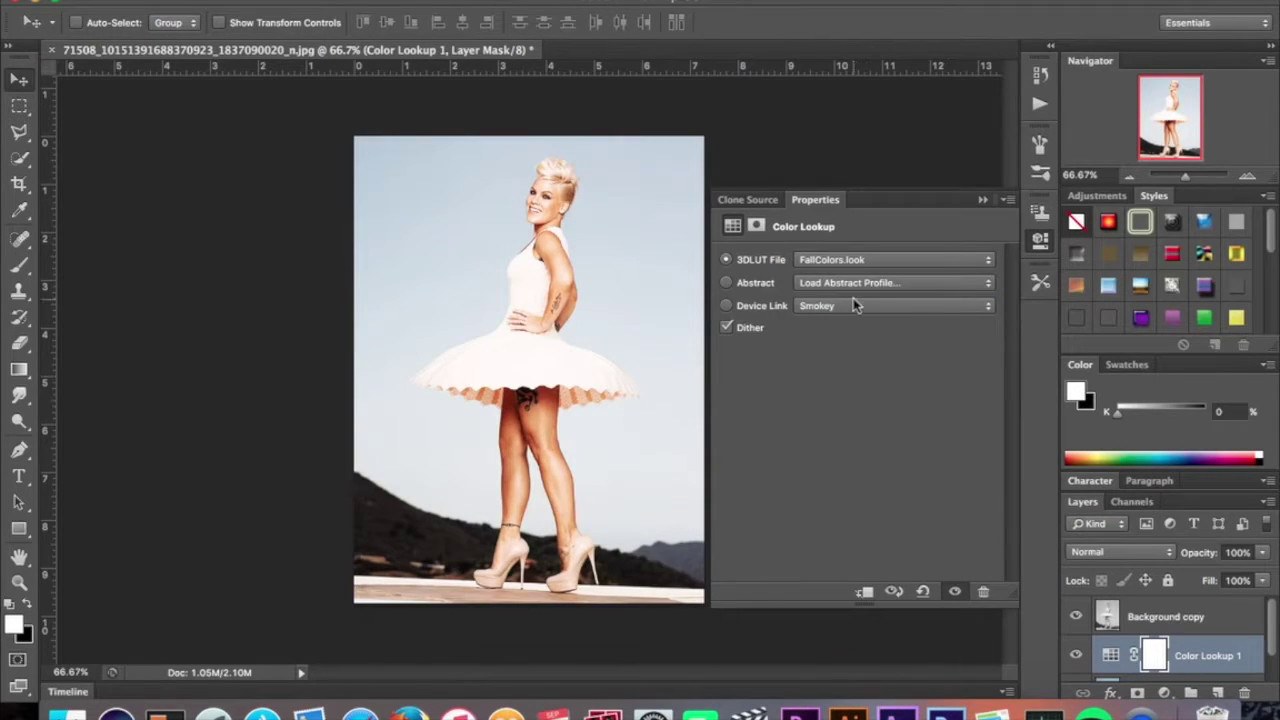
click(855, 263)
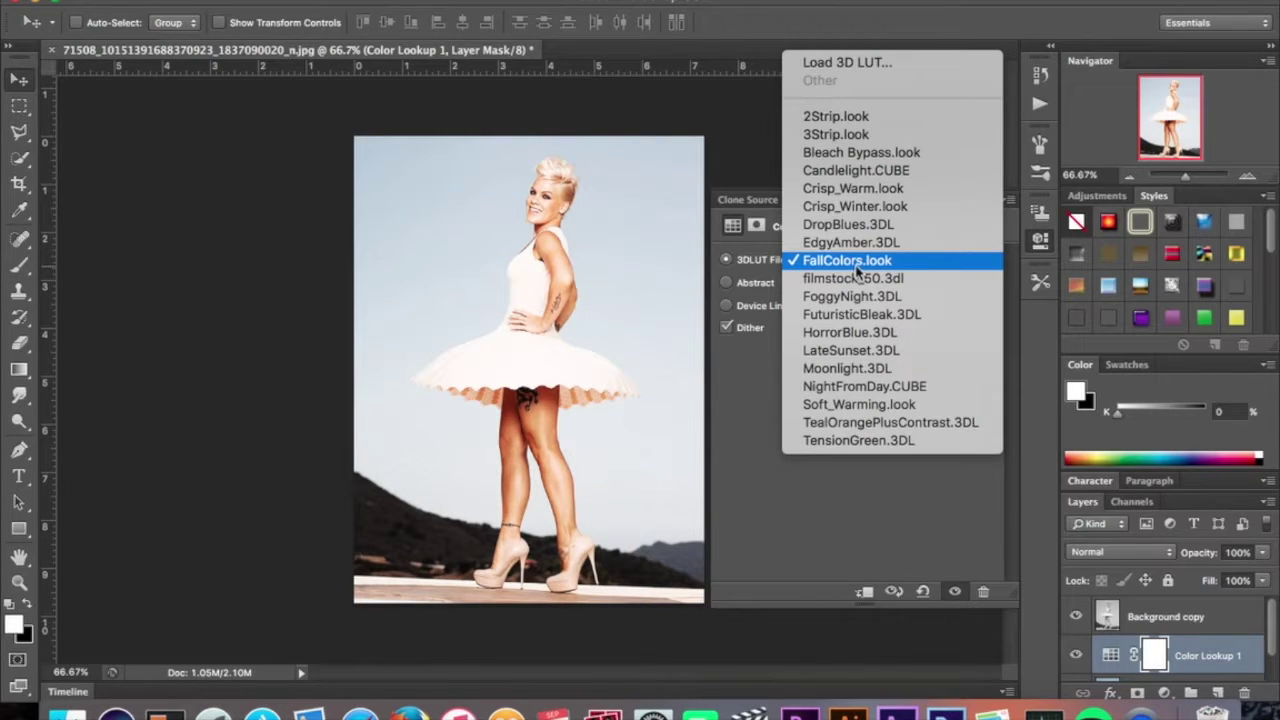
click(855, 207)
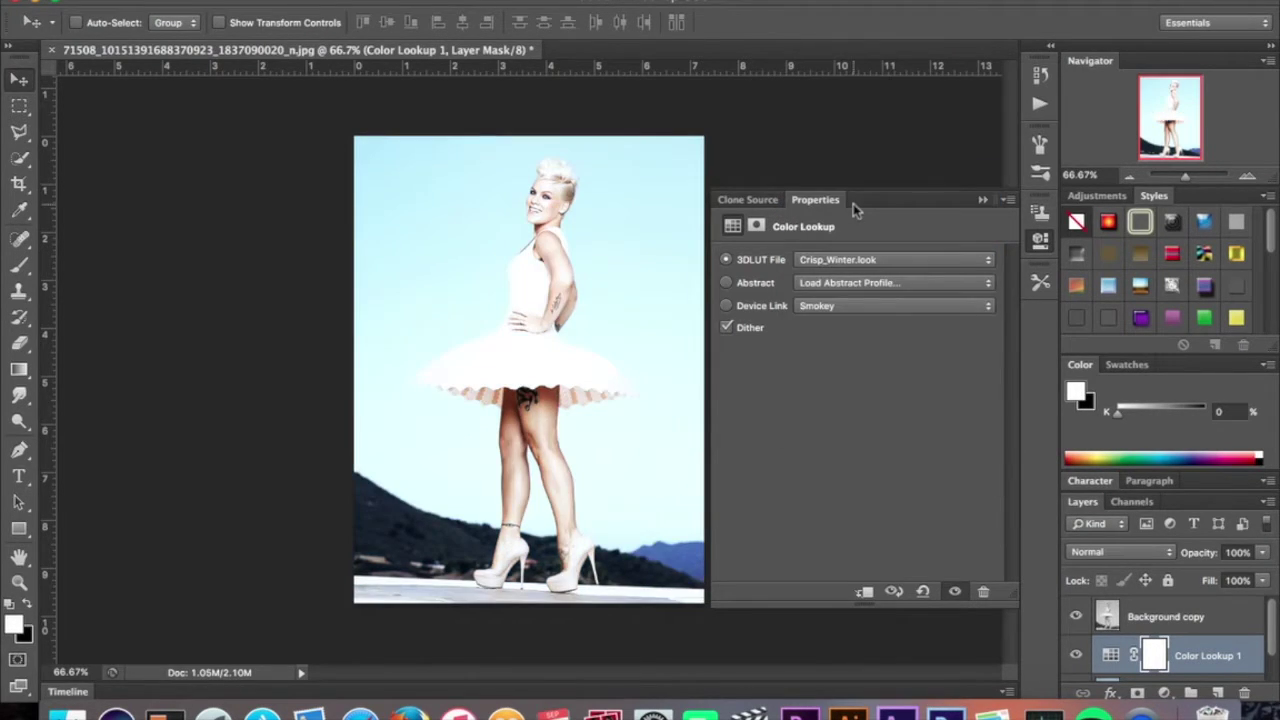
Step: Try the Crisp_Warm.look 3D LUT, then set the Color Lookup layer's 3DLUT file to Candlelight.CUBE
click(880, 258)
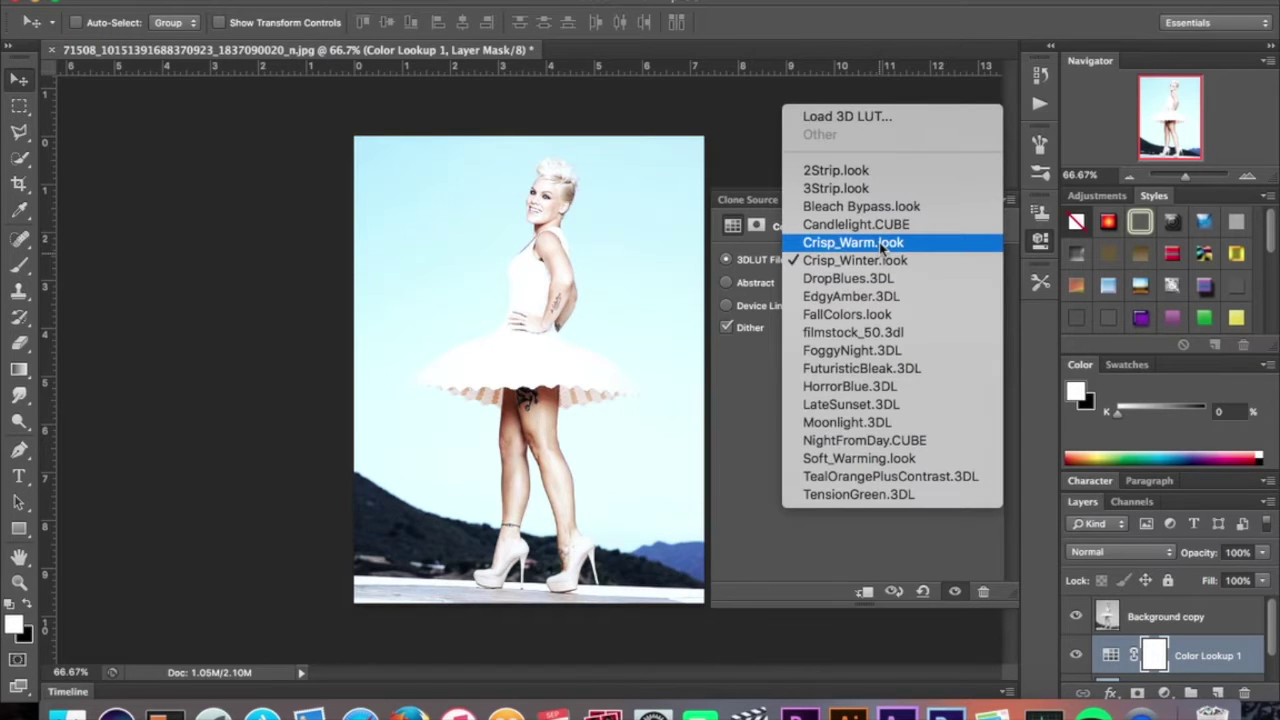
click(881, 243)
click(886, 260)
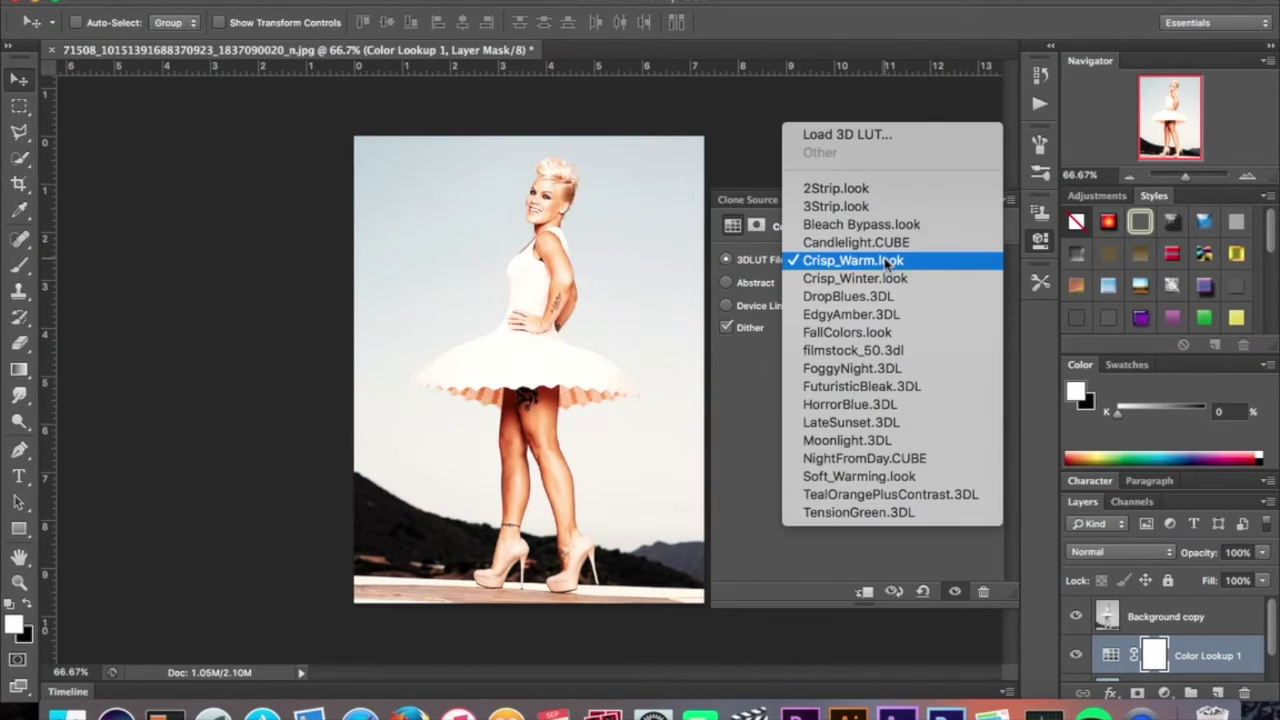
click(884, 243)
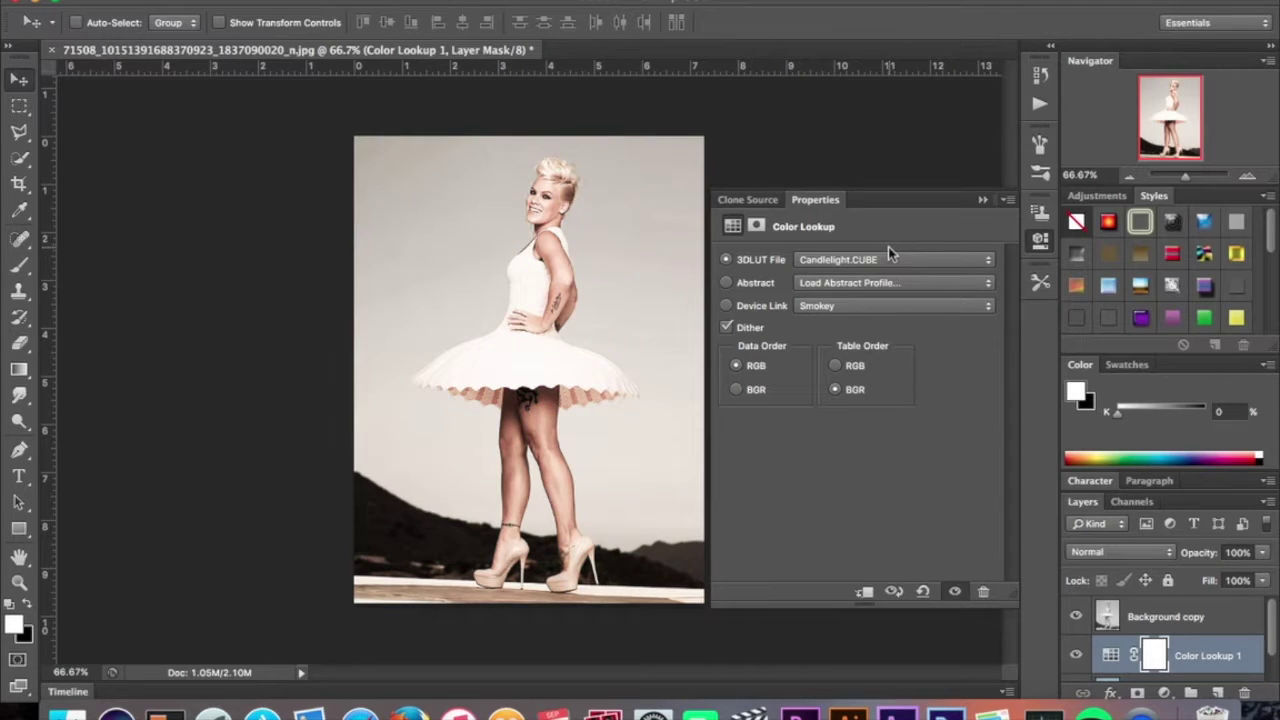
Step: Collapse the Color Lookup properties and delete the Background copy layer
click(983, 200)
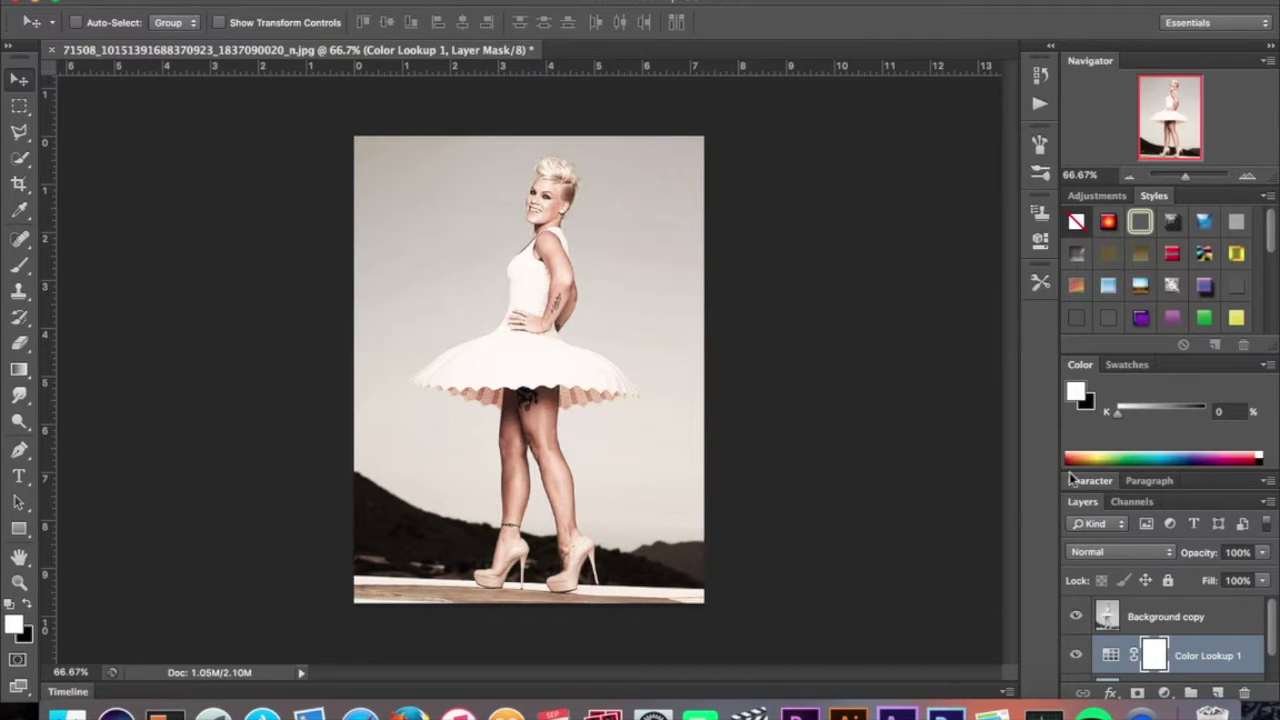
click(1146, 588)
click(1146, 589)
click(1166, 616)
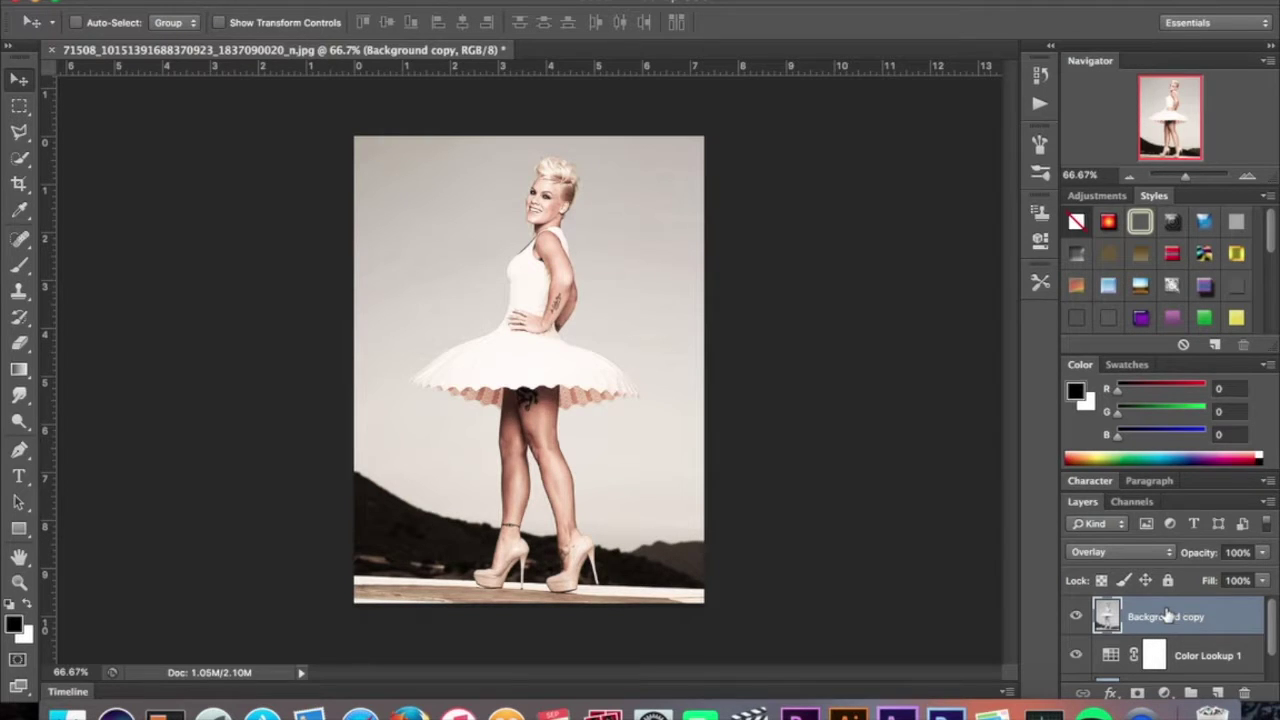
key(Delete)
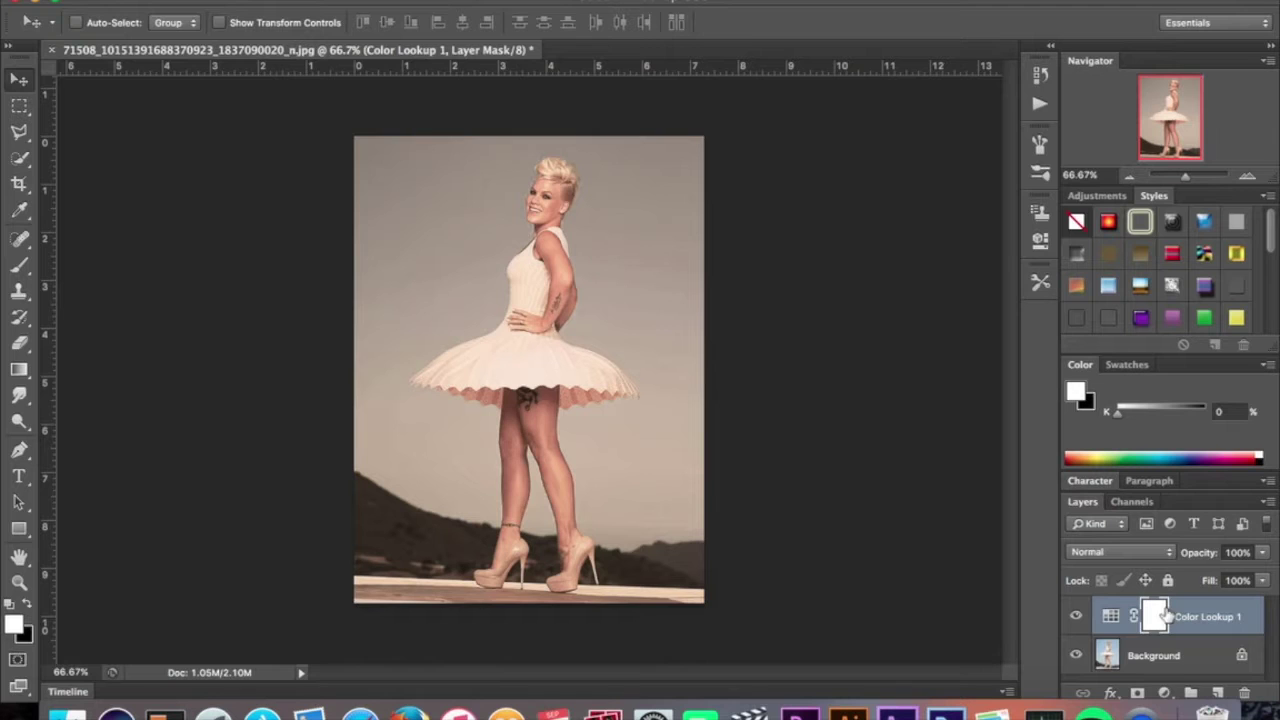
Step: Try a Brightness/Contrast adjustment layer with brightness 22 and contrast 80 above Color Lookup 1, and delete it
click(1164, 692)
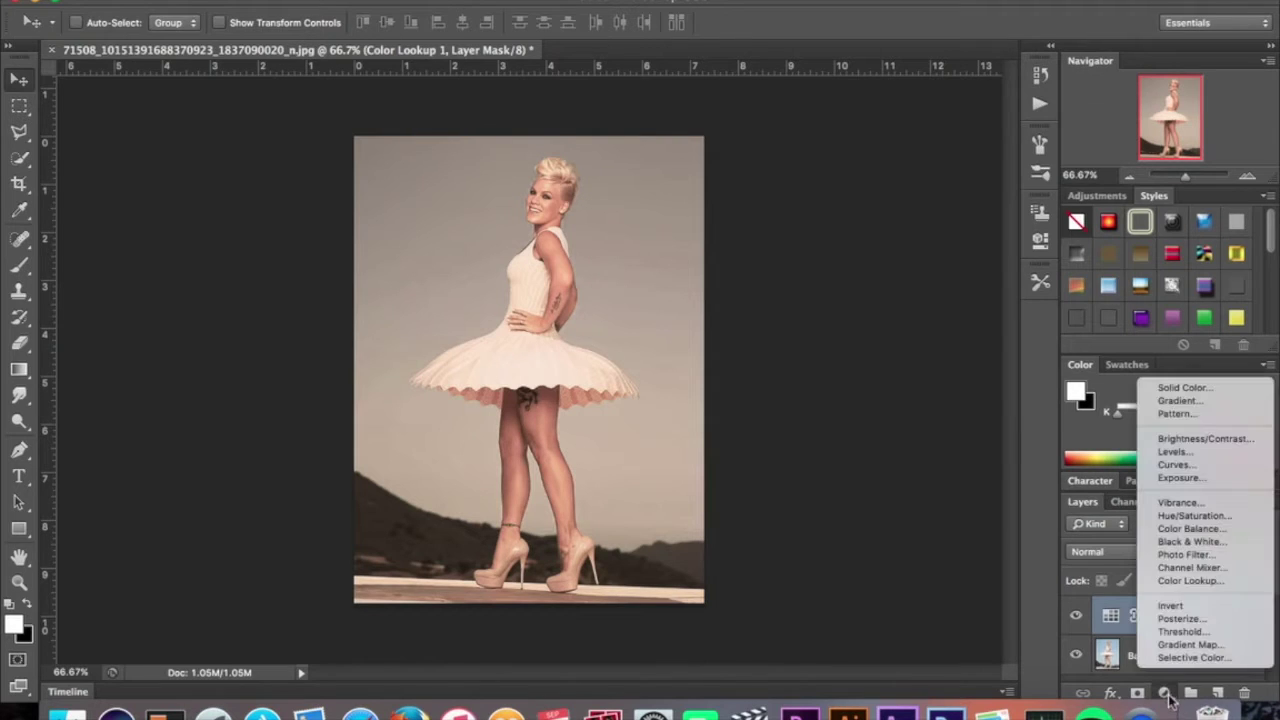
click(1182, 440)
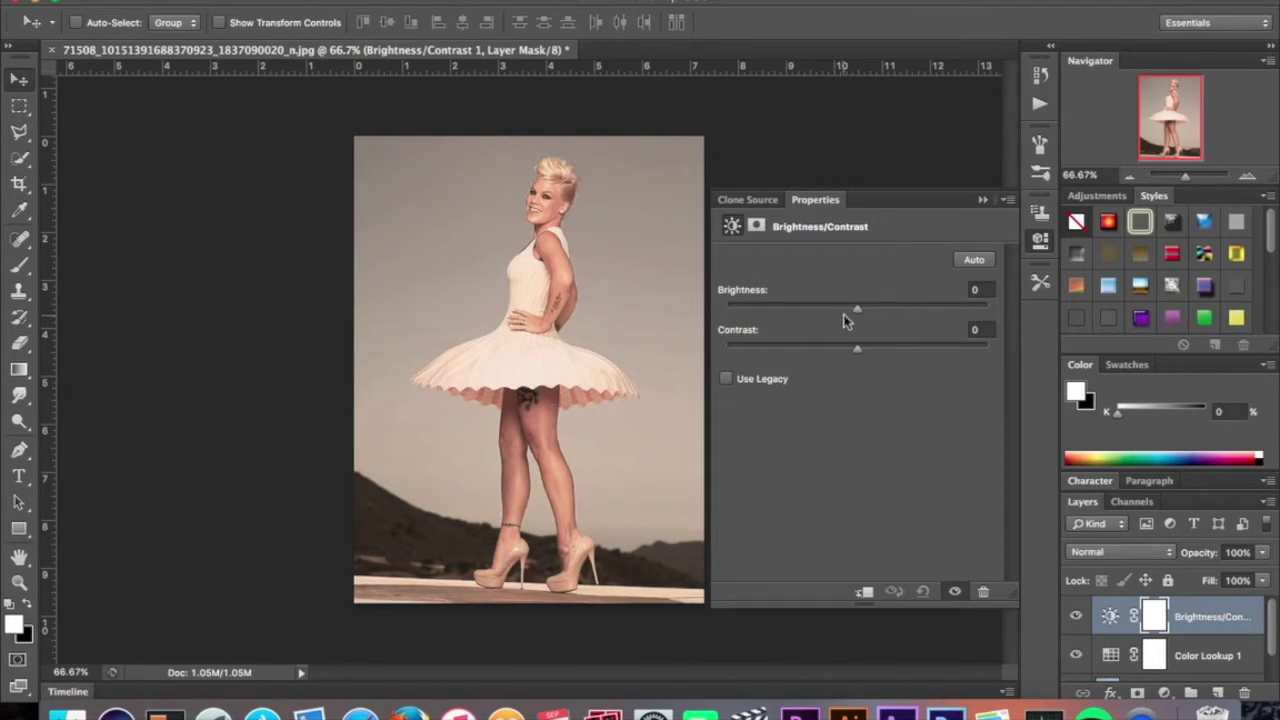
drag(857, 310, 943, 349)
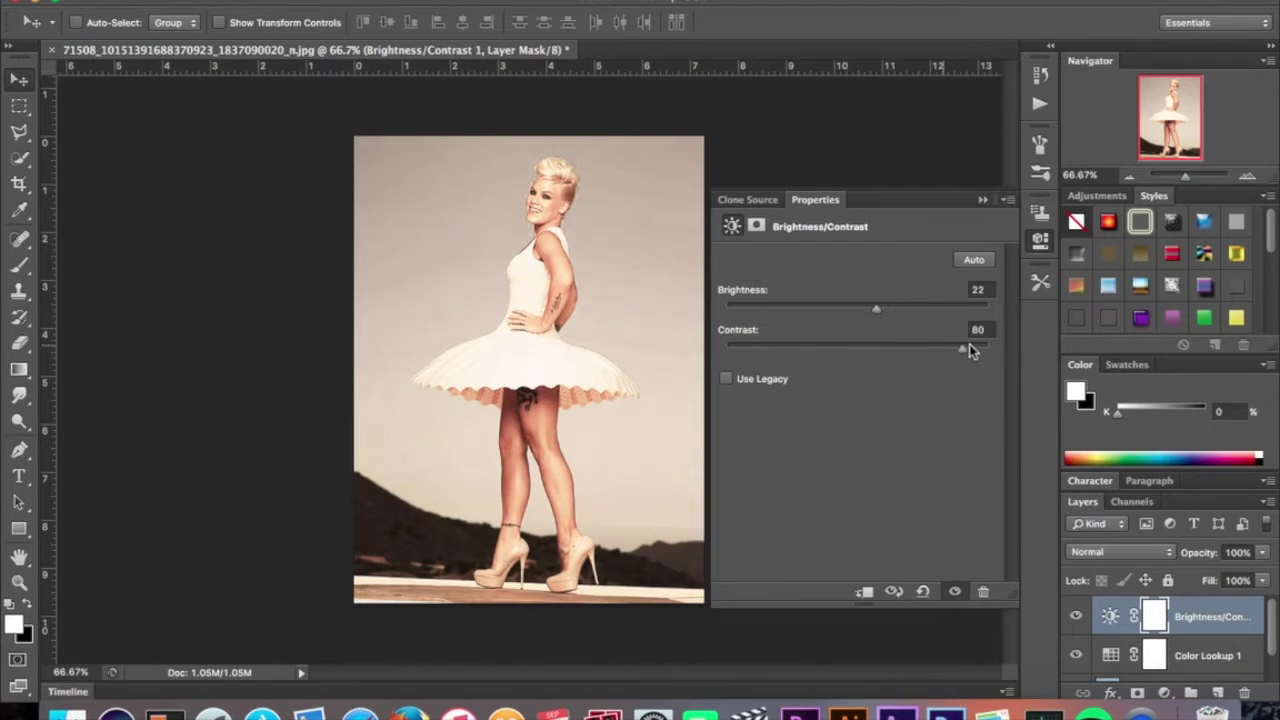
click(983, 199)
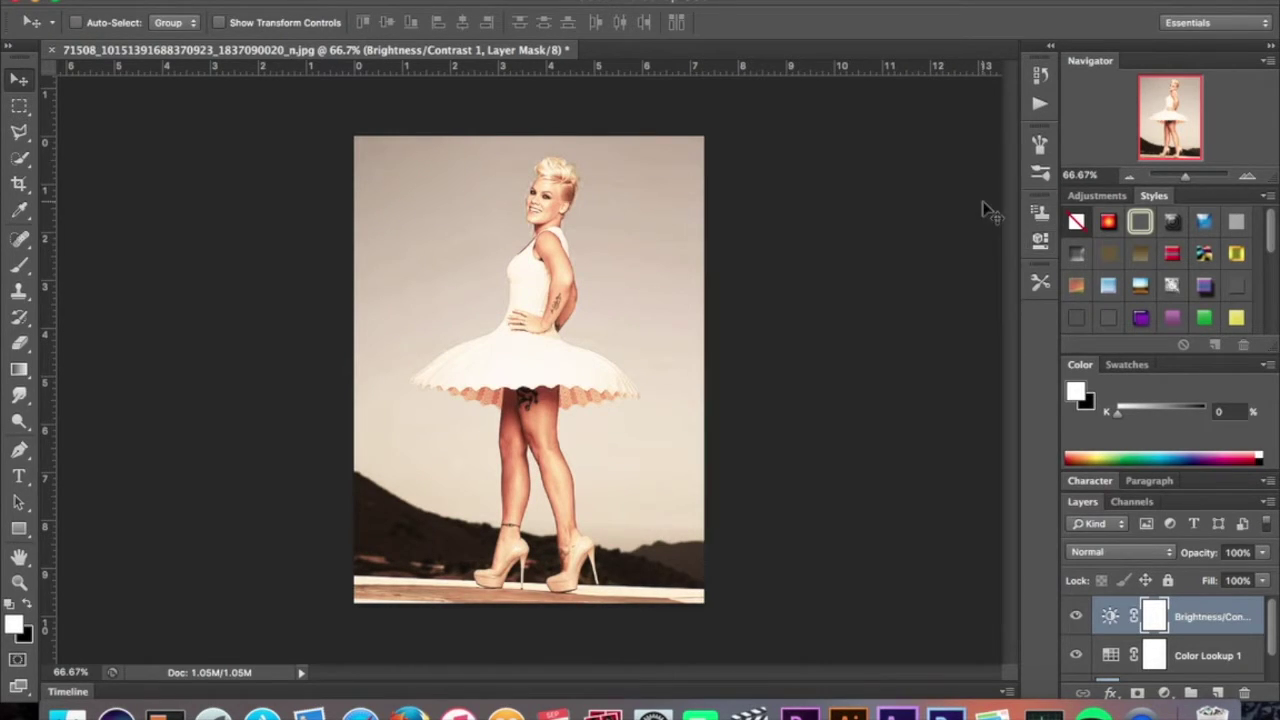
key(Delete)
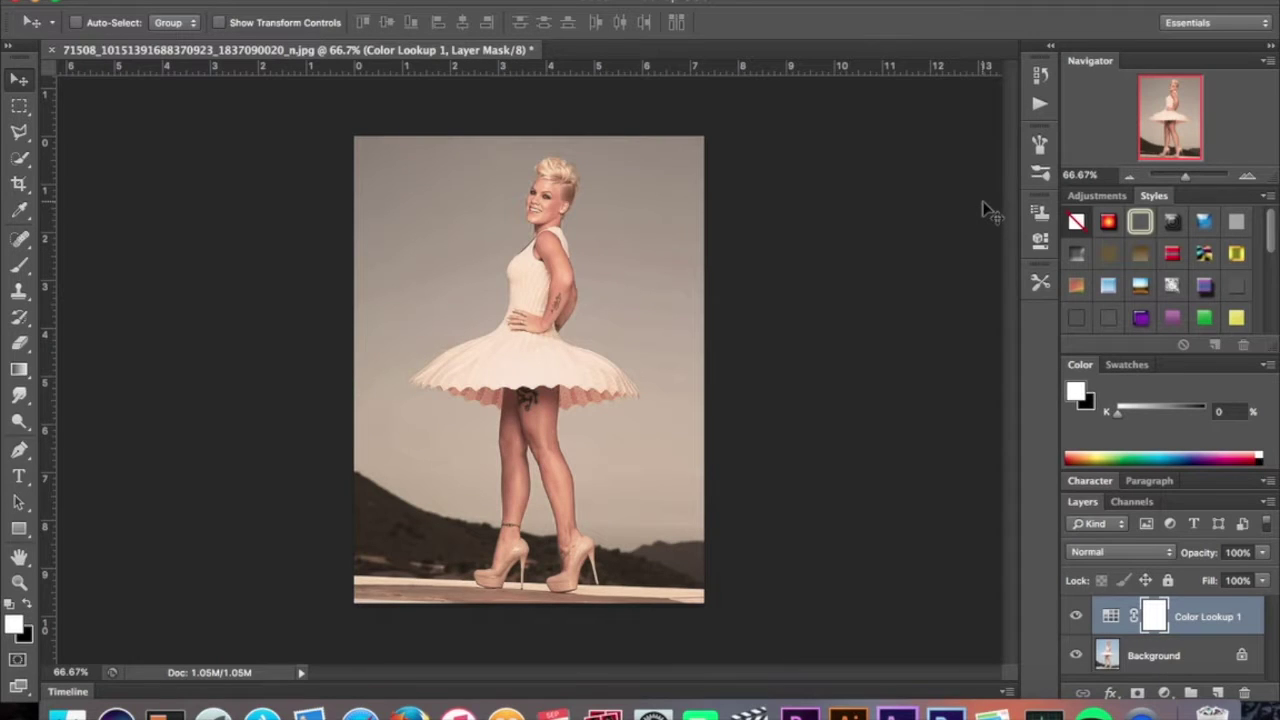